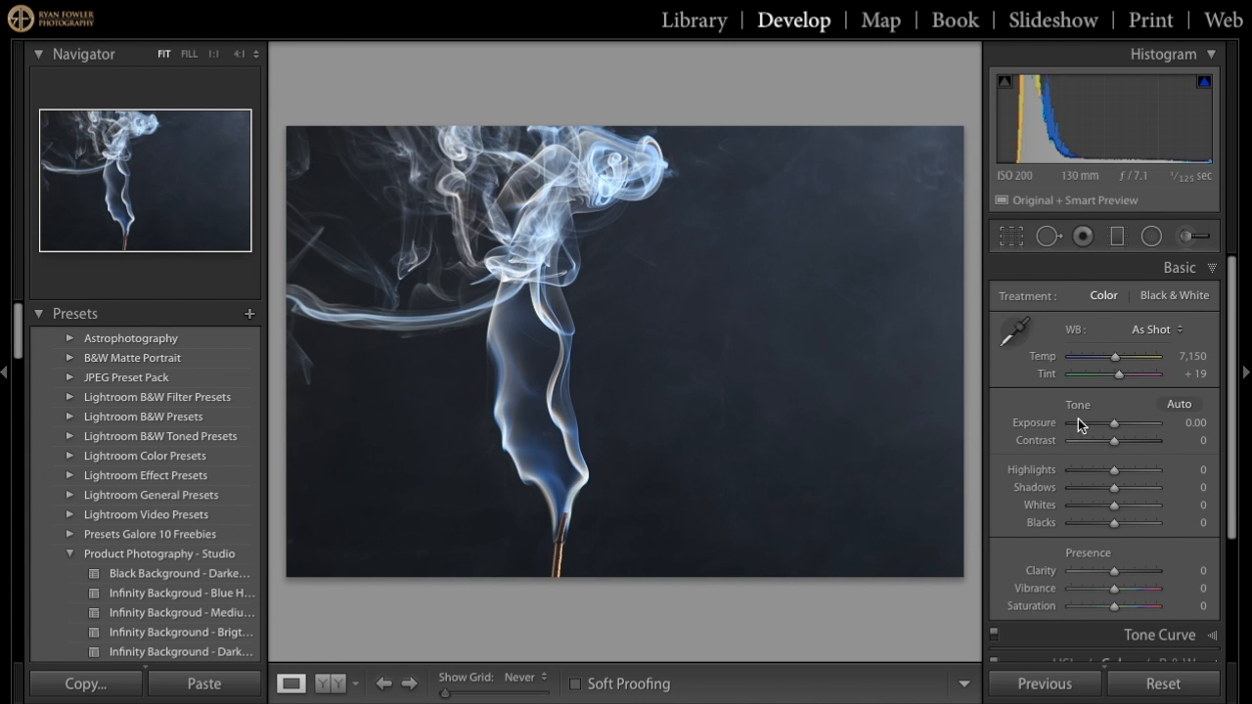
# Raise the photo's Contrast to +100 and compare the result with the before view.
pyautogui.moveTo(1115, 442); pyautogui.dragTo(1164, 442)
pyautogui.press('\\')
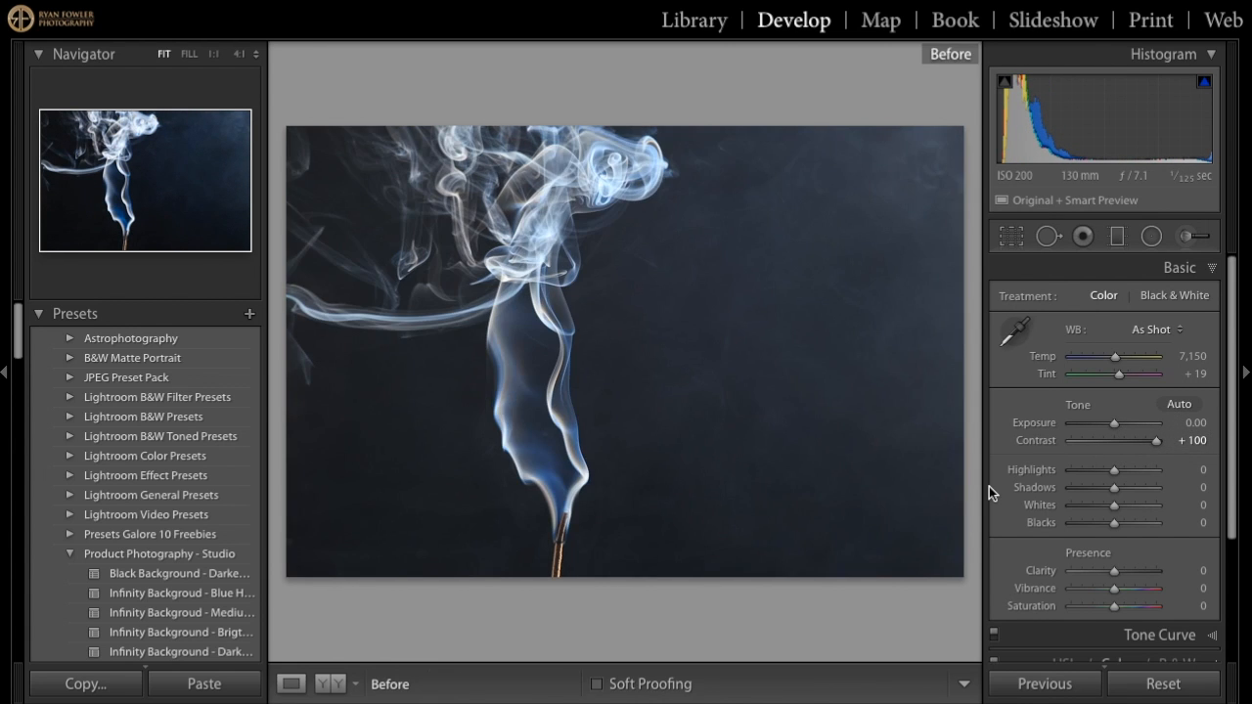
pyautogui.press('\\')
pyautogui.press('\\')
pyautogui.press('\\')
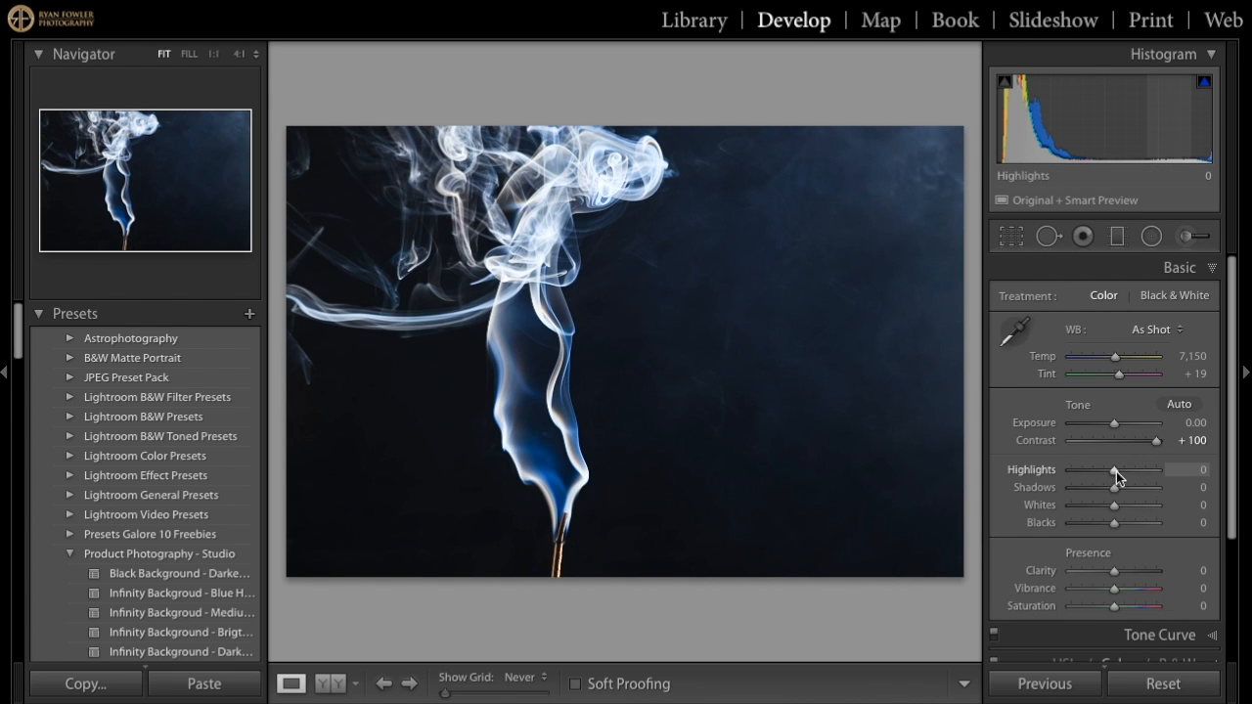
# Lower the Highlights to −56 and raise the Shadows to +24.
pyautogui.moveTo(1116, 472); pyautogui.dragTo(1032, 472)
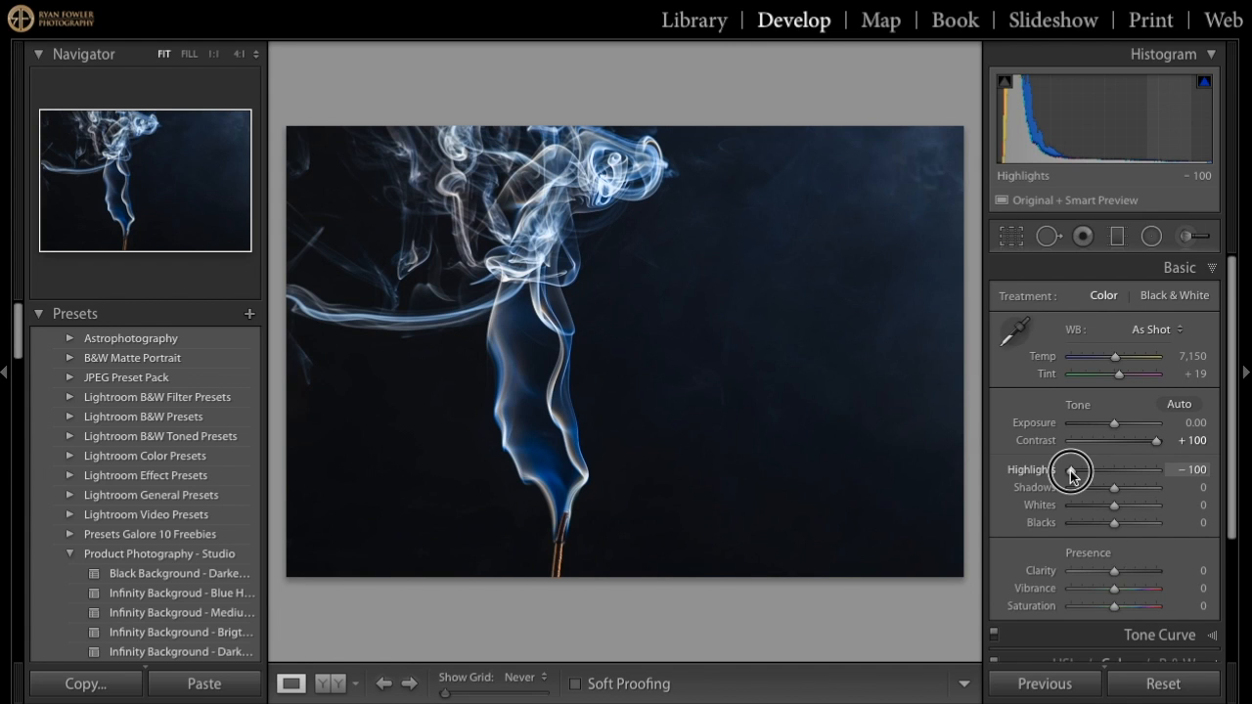
pyautogui.moveTo(1072, 474); pyautogui.dragTo(1067, 476)
pyautogui.moveTo(1071, 472); pyautogui.dragTo(1092, 481)
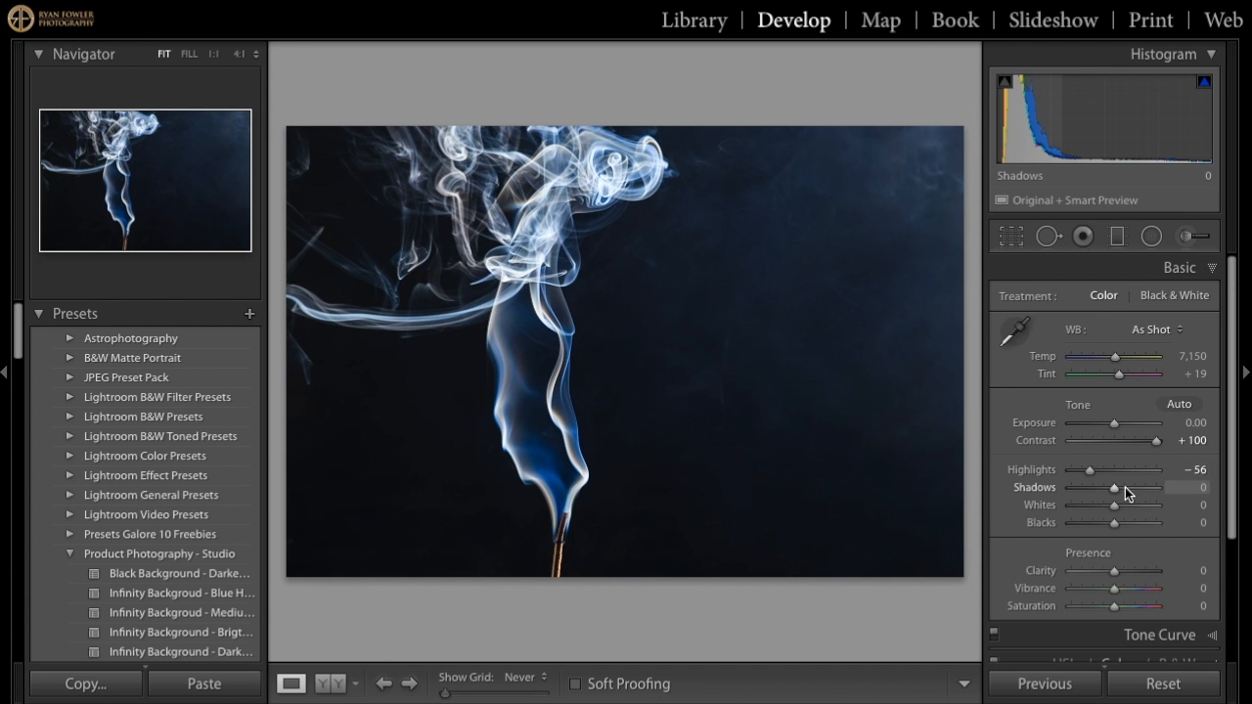
pyautogui.moveTo(1121, 489)
pyautogui.mouseDown()
pyautogui.moveTo(1147, 494)
pyautogui.moveTo(1034, 505)
pyautogui.moveTo(1125, 505)
pyautogui.mouseUp()
# Lower the Whites to −42 and the Blacks to −41 using the clipping preview.
pyautogui.press('alt')
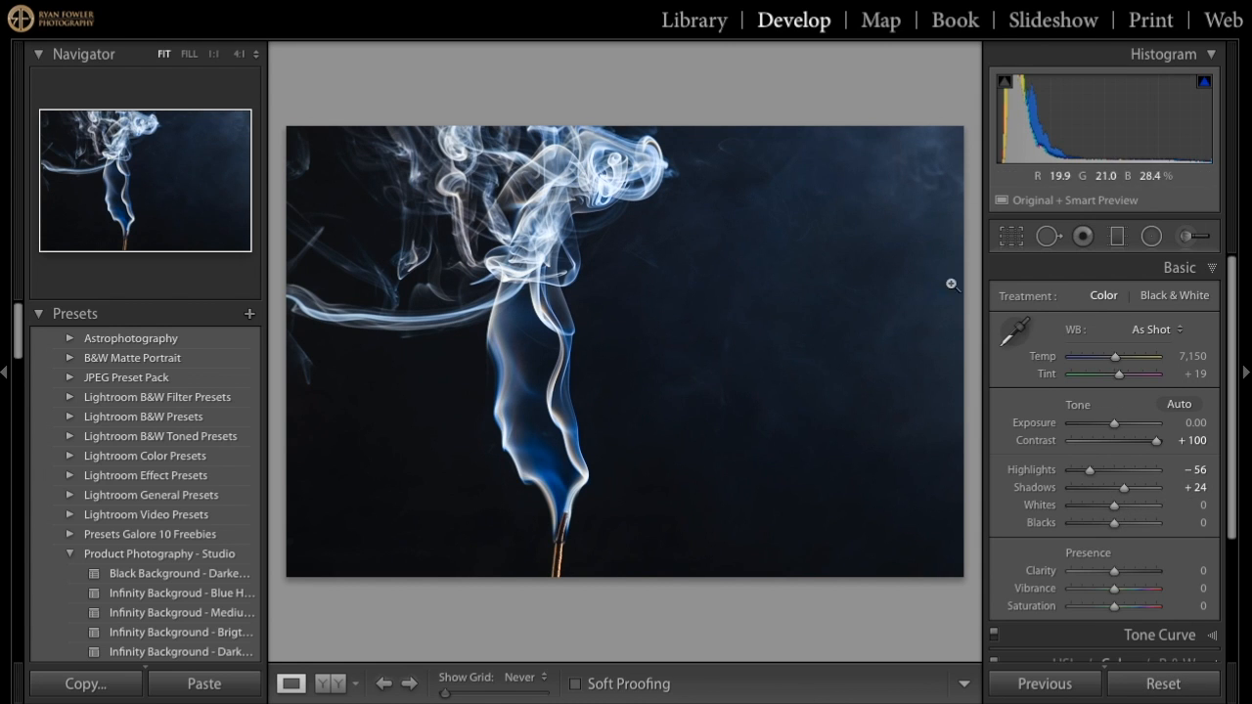
pyautogui.press('alt')
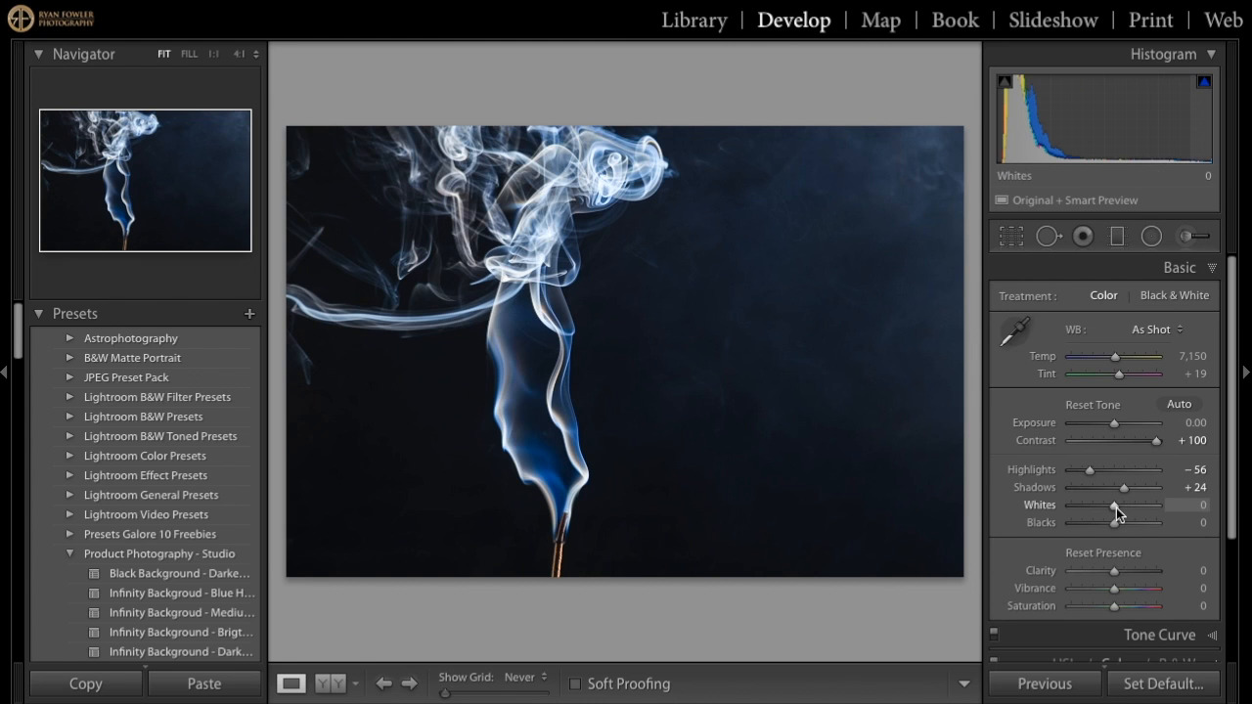
pyautogui.press('alt')
pyautogui.moveTo(1114, 505); pyautogui.dragTo(1096, 509)
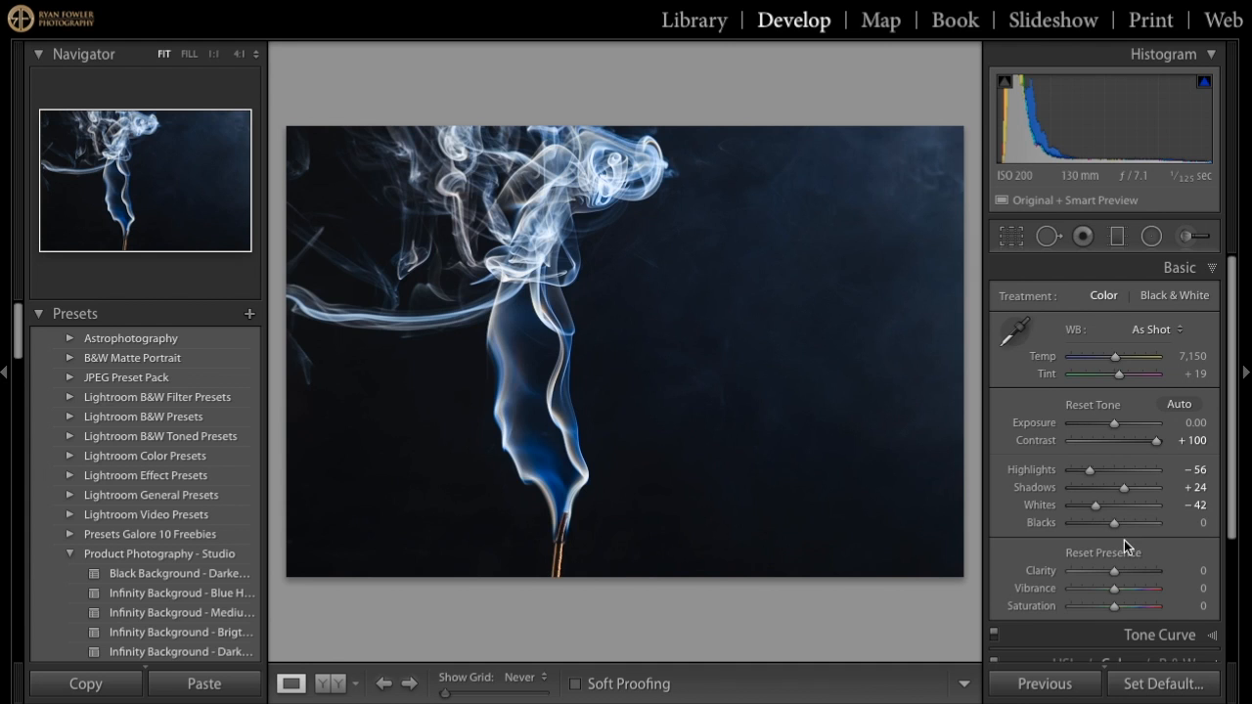
pyautogui.moveTo(1114, 526); pyautogui.dragTo(1097, 526)
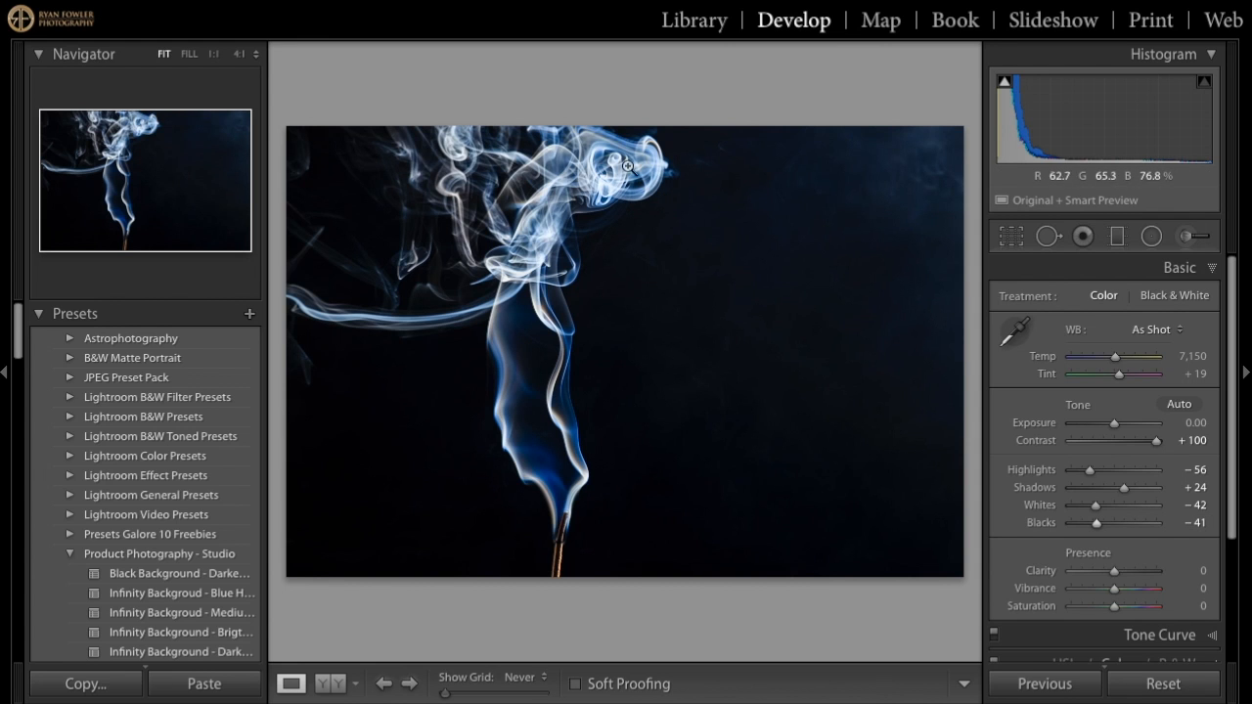
# Adjust the Highlights to −39 and compare the edited smoke photo with its before view.
pyautogui.moveTo(1090, 469); pyautogui.dragTo(1097, 471)
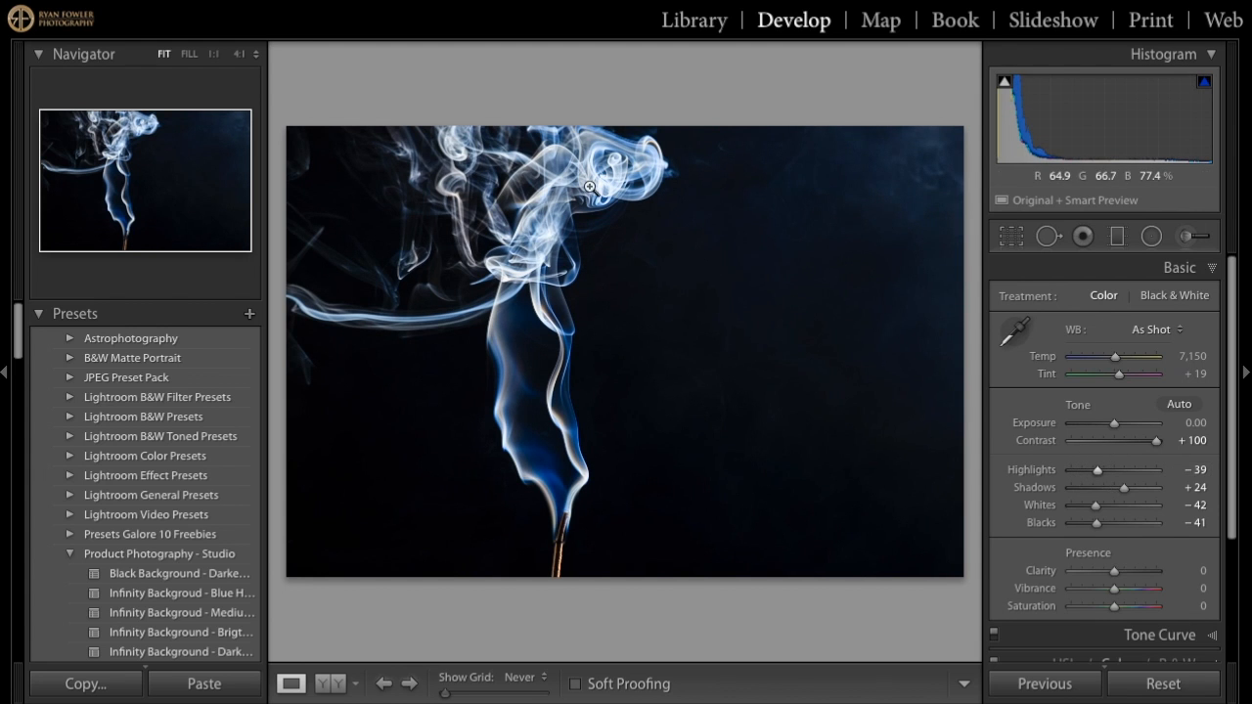
pyautogui.press('\\')
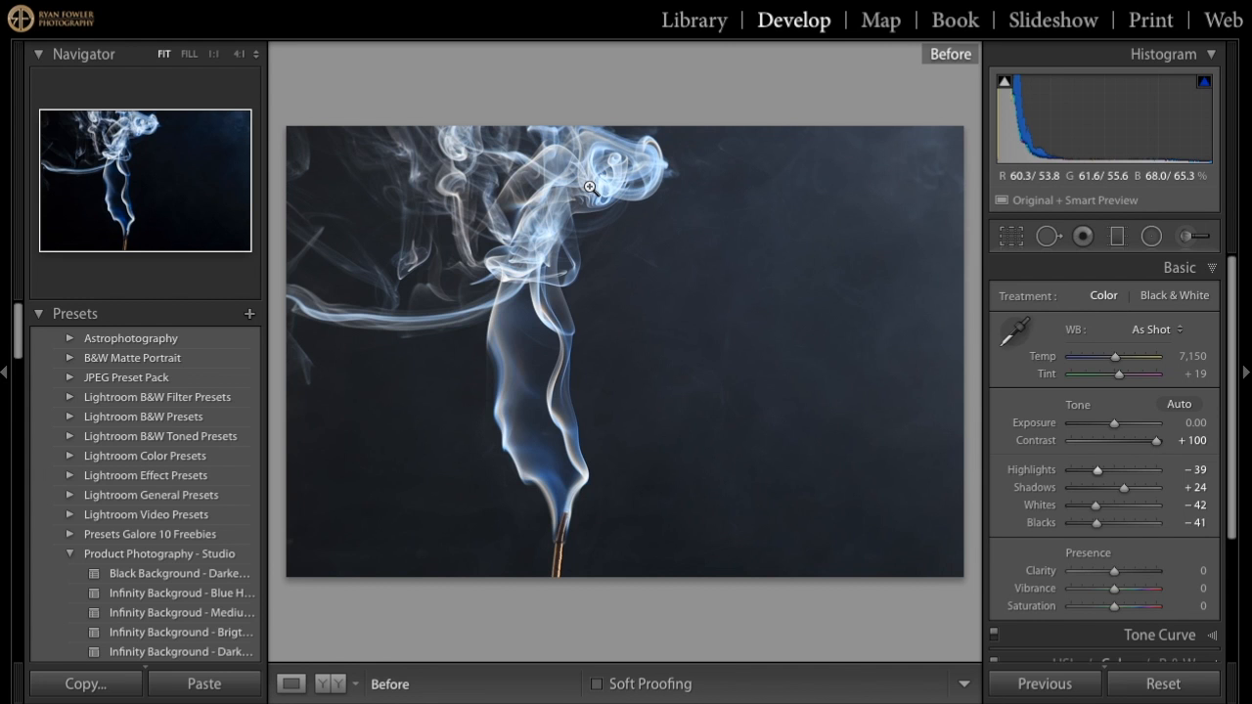
pyautogui.press('\\')
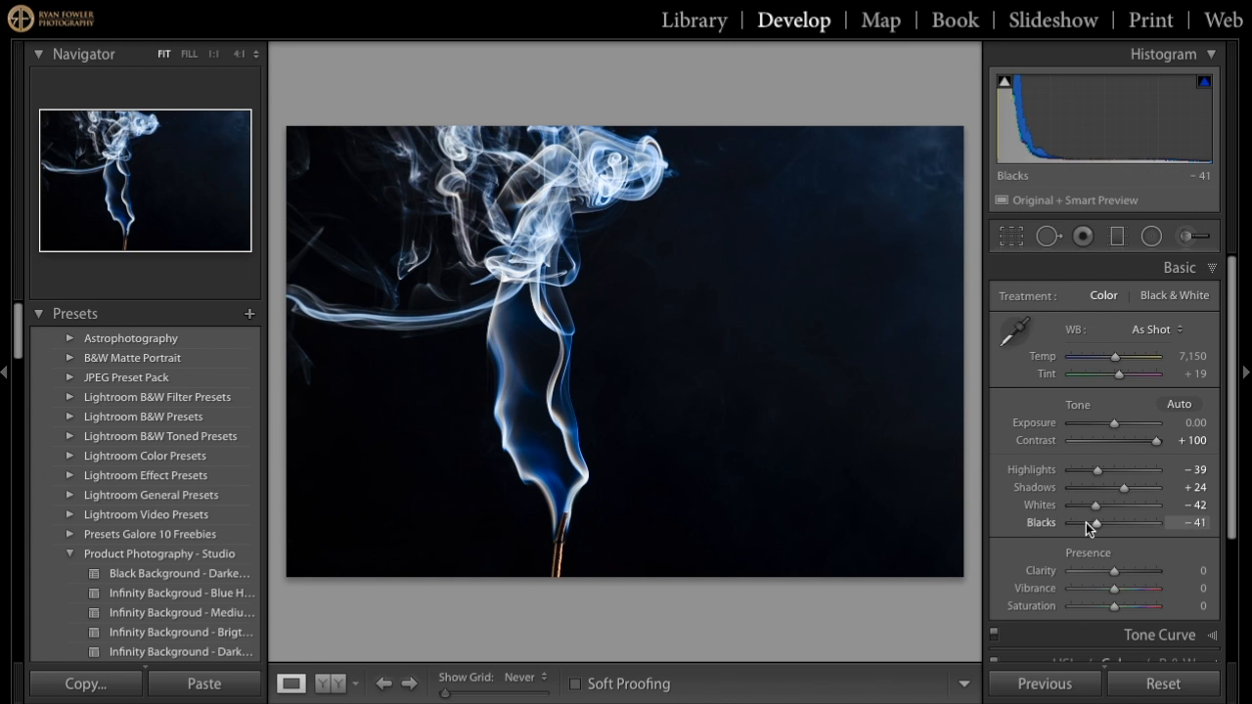
pyautogui.press('\\')
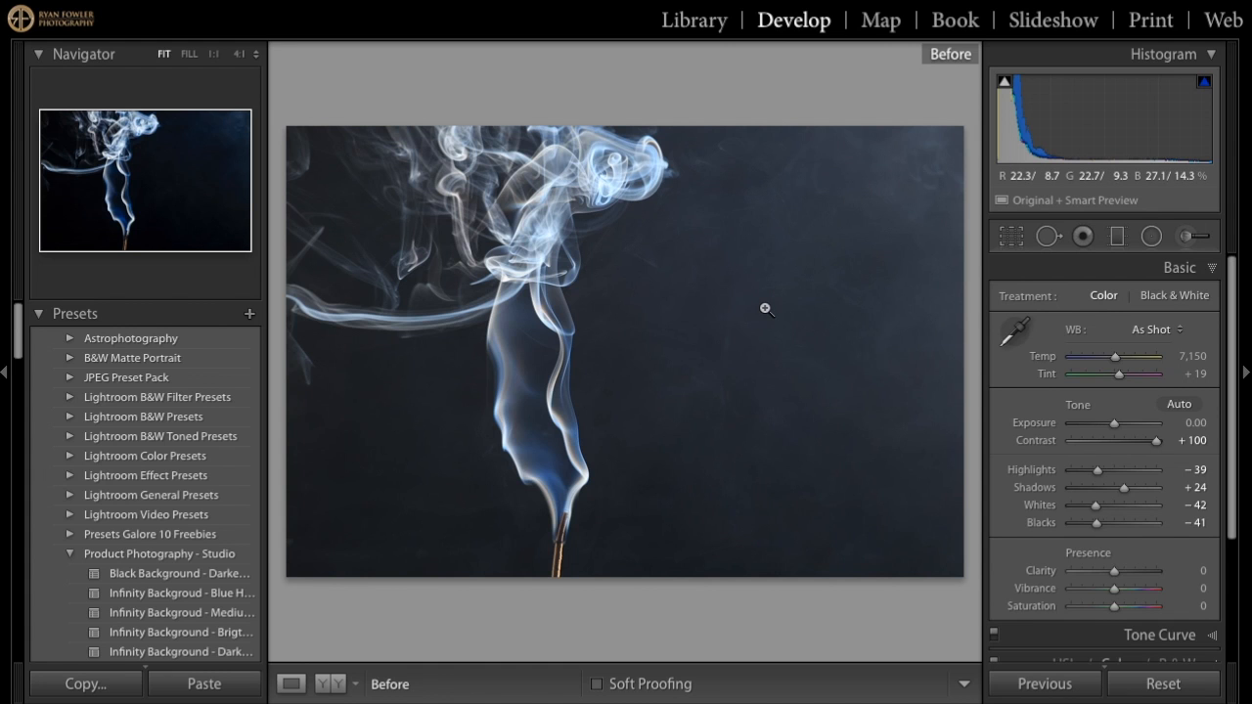
pyautogui.press('\\')
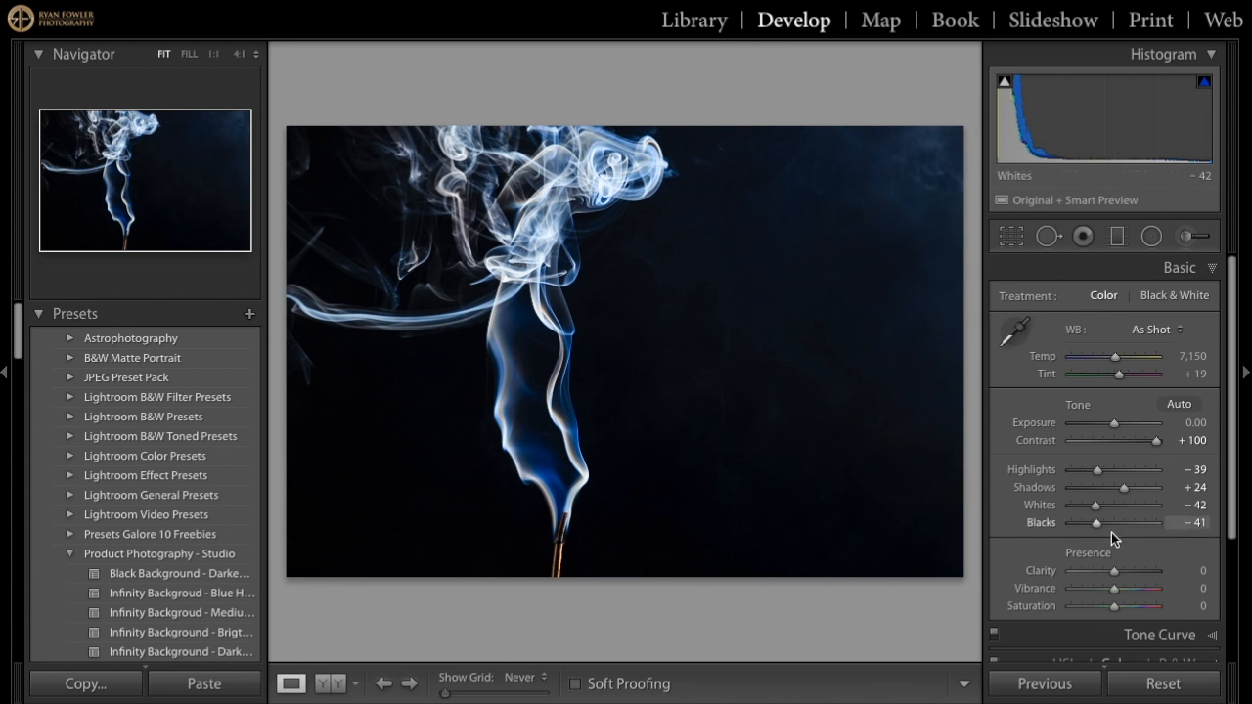
# Set Clarity to +32 and Vibrance to +23.
pyautogui.moveTo(1115, 571)
pyautogui.mouseDown()
pyautogui.moveTo(1141, 576)
pyautogui.moveTo(1129, 577)
pyautogui.mouseUp()
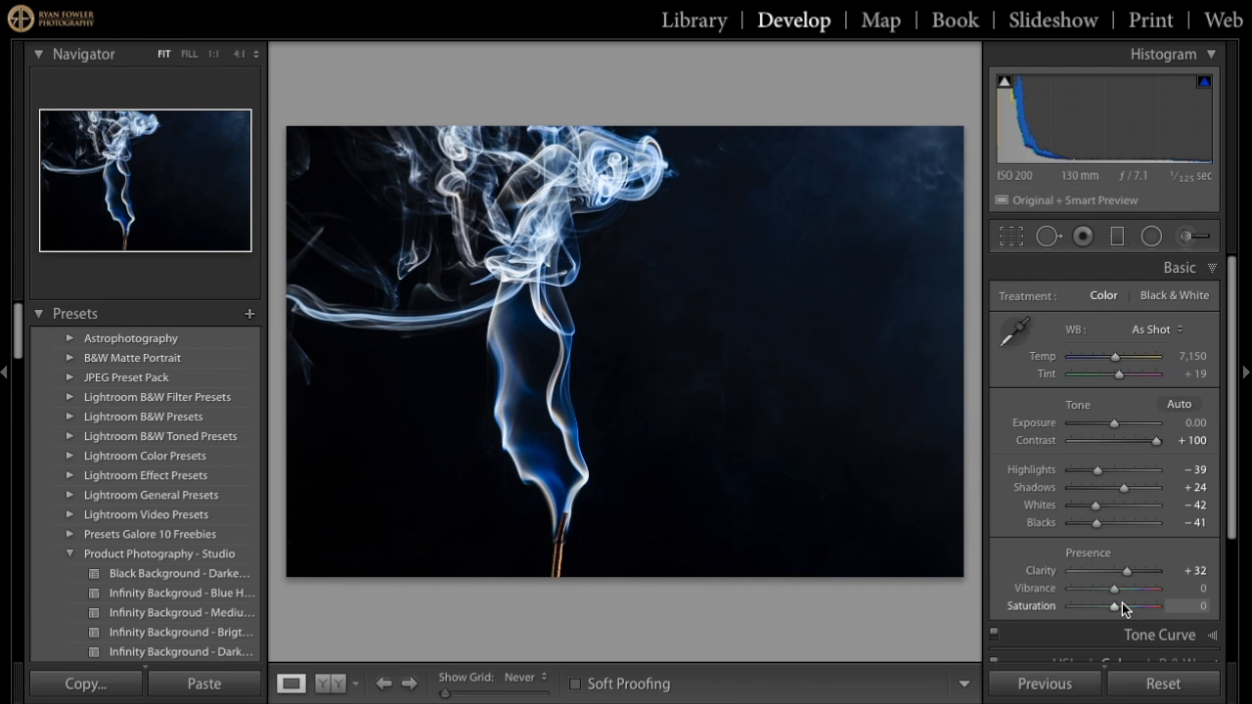
pyautogui.click(1123, 591)
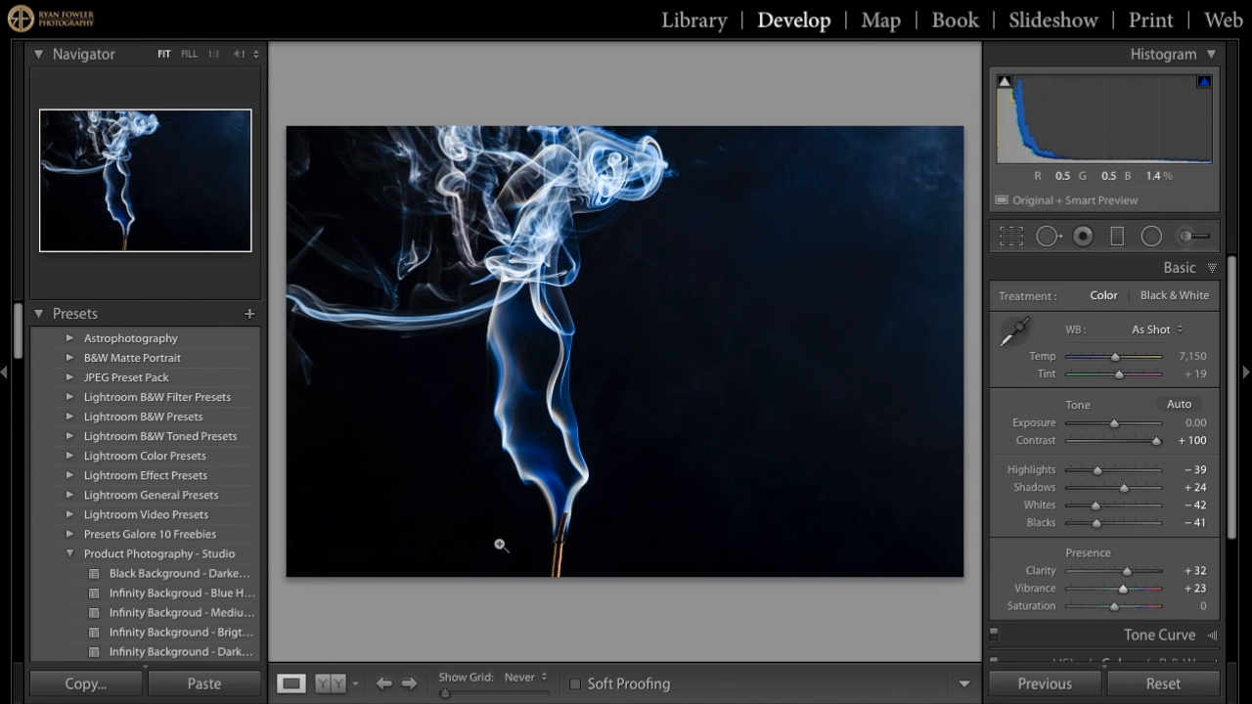
# Centre the detail preview on the incense stick's tip, then set the Sharpening Amount to 56 and Masking to 11.
pyautogui.scroll(-5, 1088, 541)
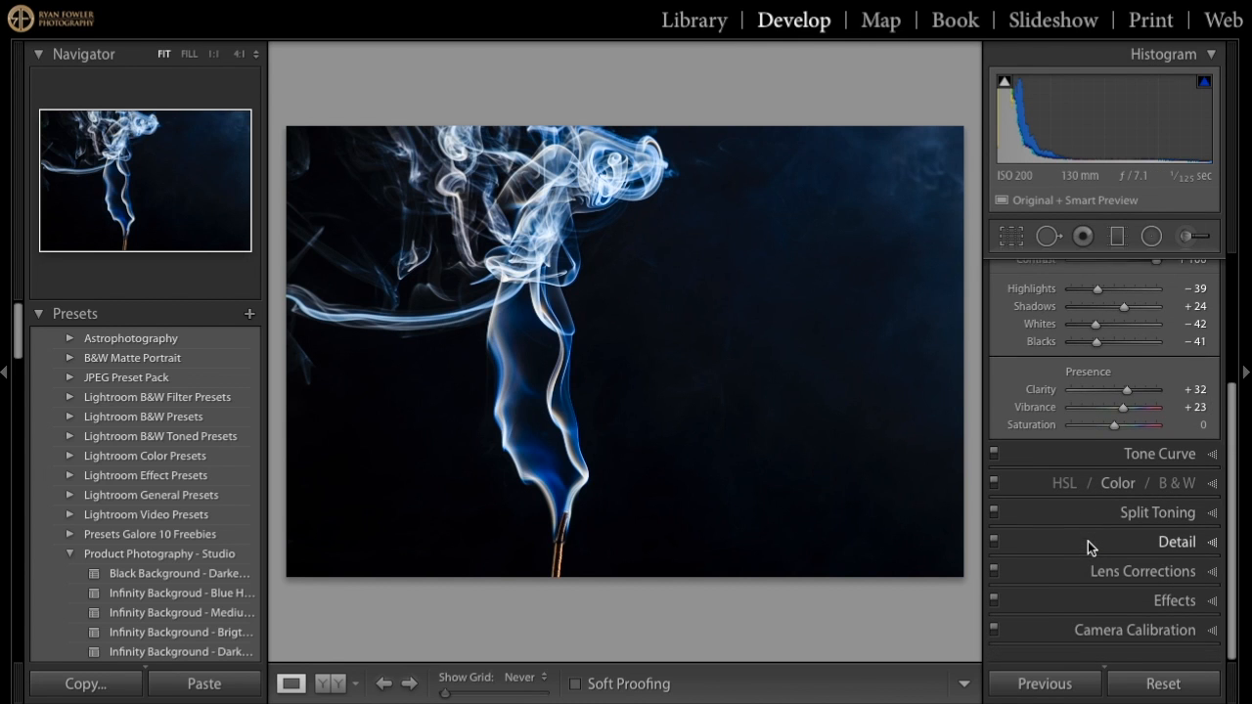
pyautogui.click(1121, 549)
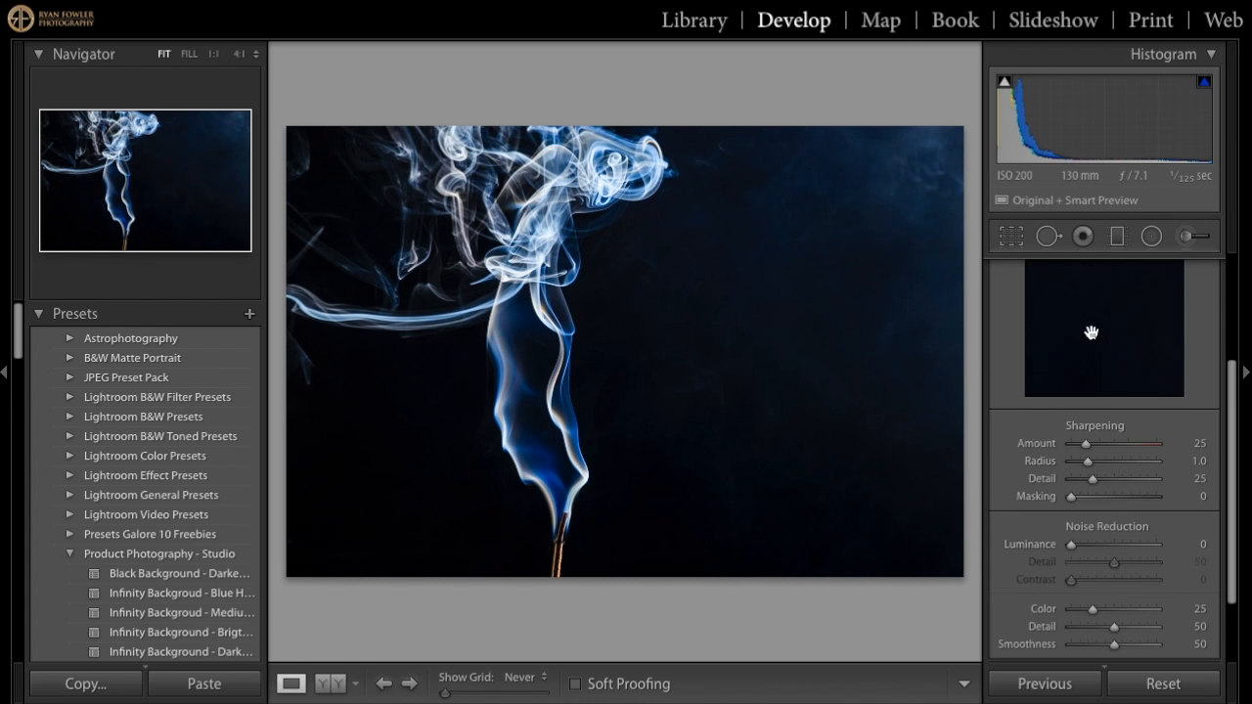
pyautogui.moveTo(1080, 358); pyautogui.dragTo(1109, 320)
pyautogui.click(1106, 384)
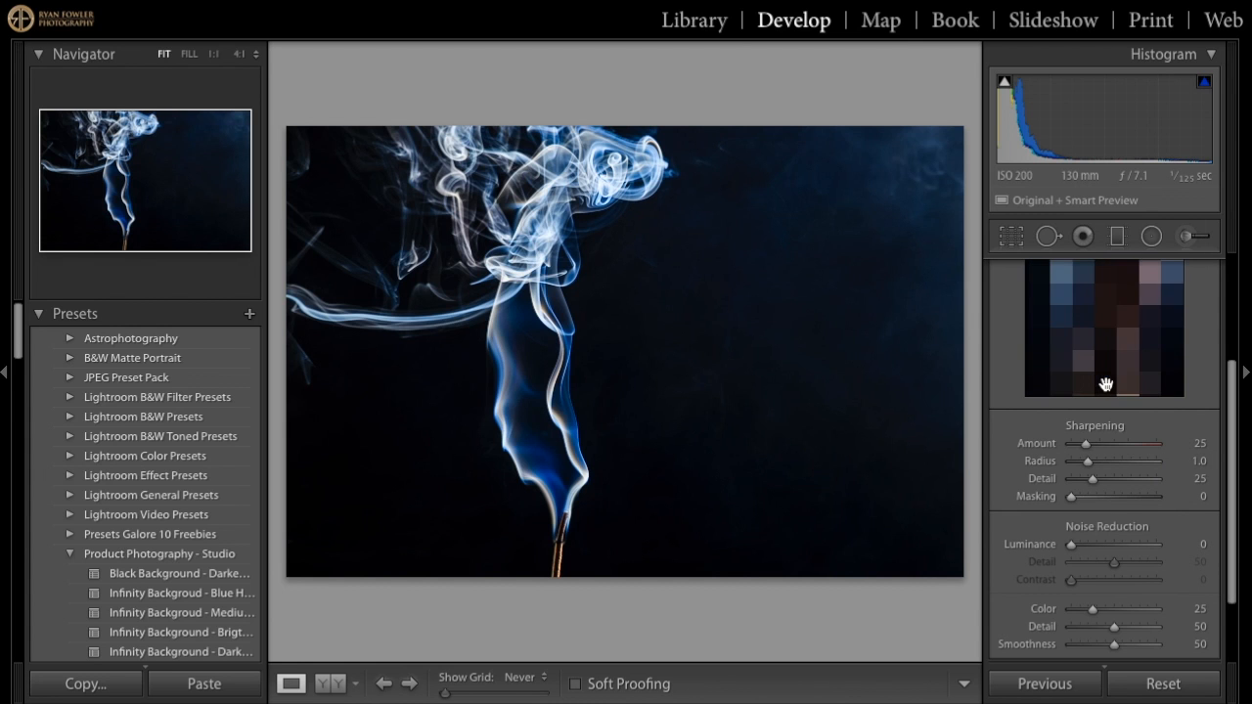
pyautogui.moveTo(1094, 314); pyautogui.dragTo(1108, 391)
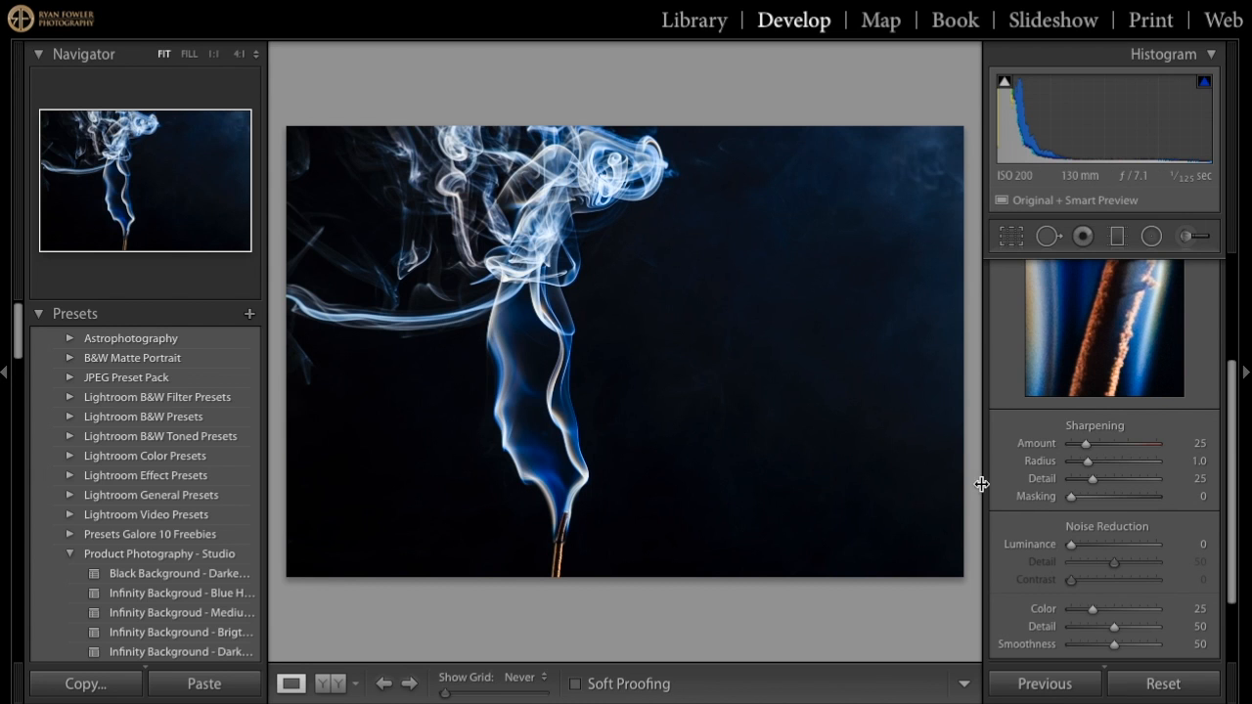
pyautogui.moveTo(1145, 299); pyautogui.dragTo(1125, 391)
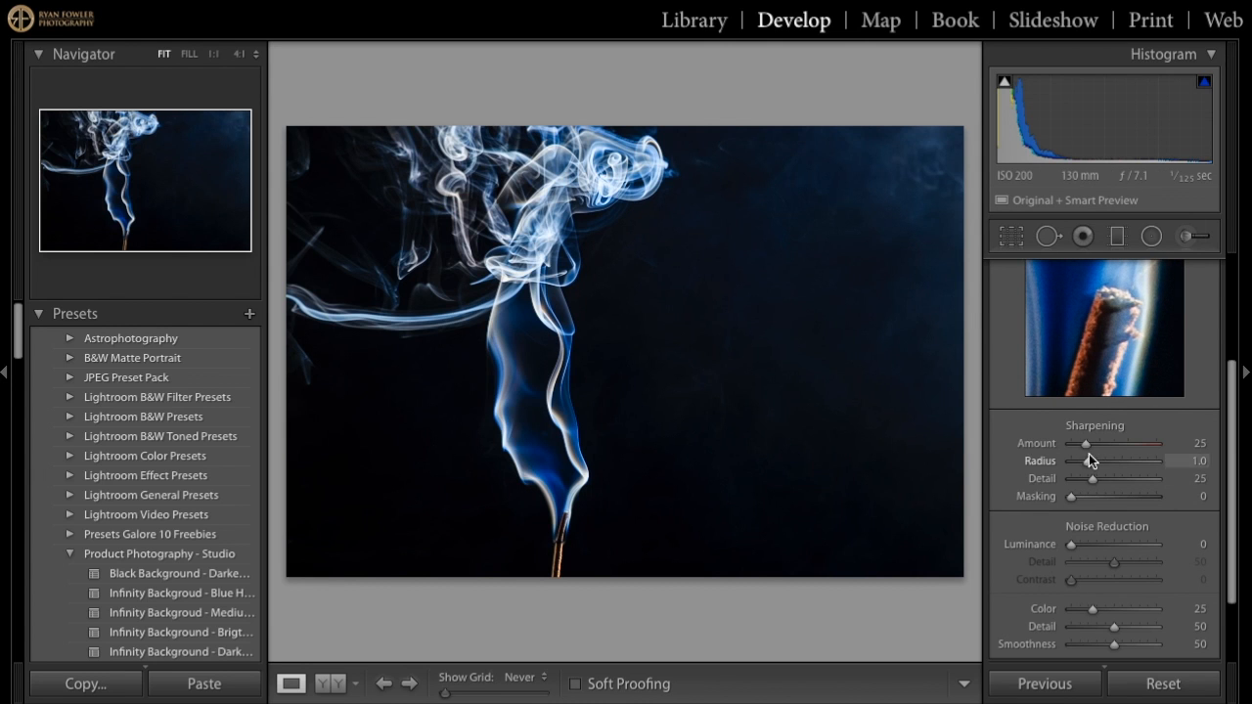
pyautogui.moveTo(1087, 444); pyautogui.dragTo(1104, 446)
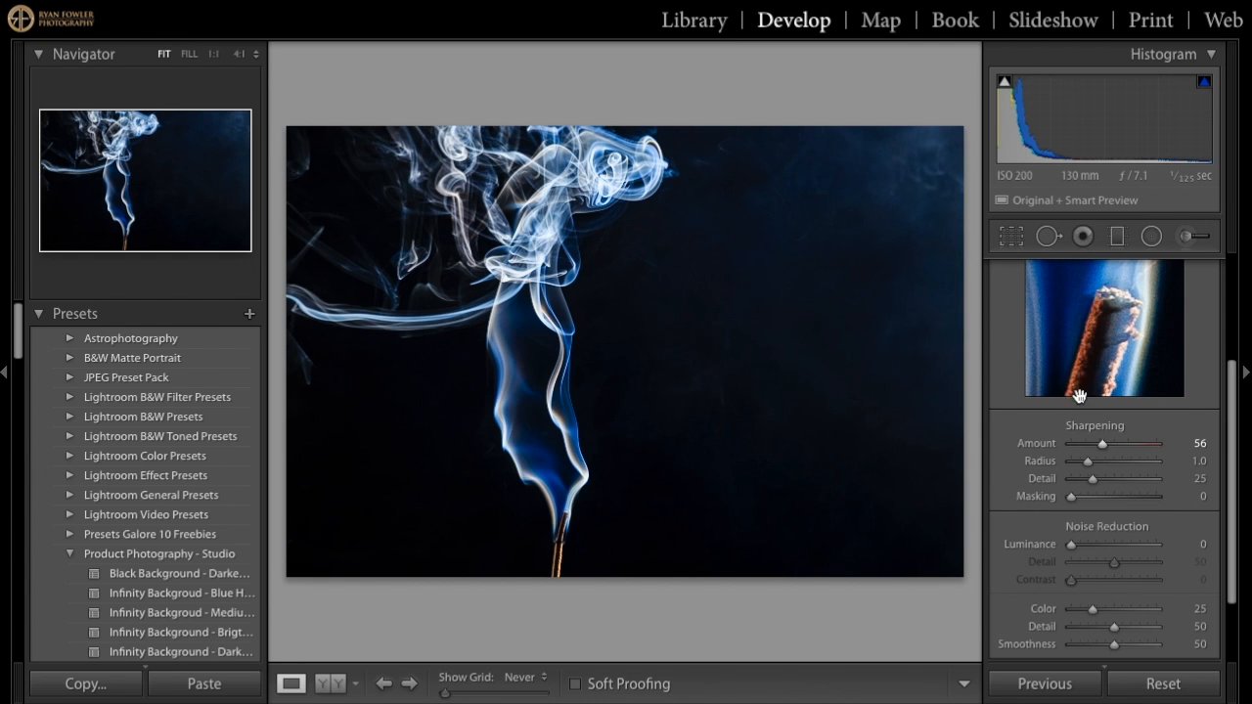
pyautogui.press('alt')
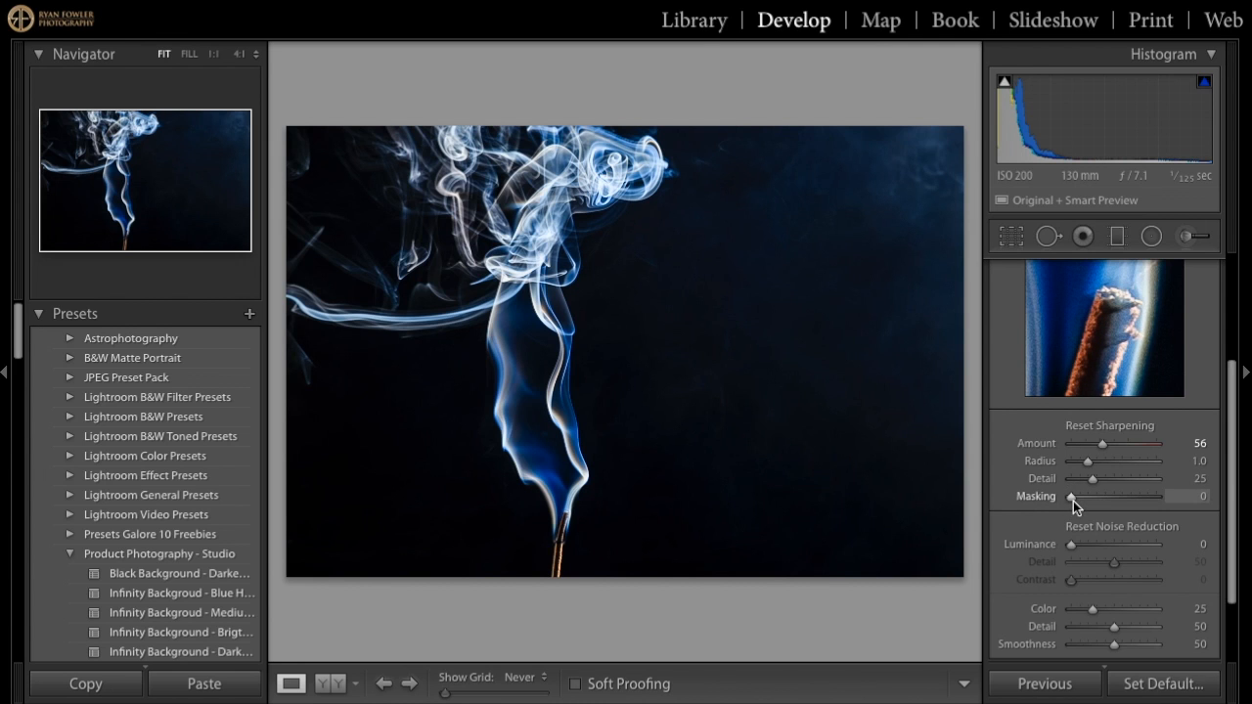
pyautogui.moveTo(1071, 497); pyautogui.dragTo(1080, 498)
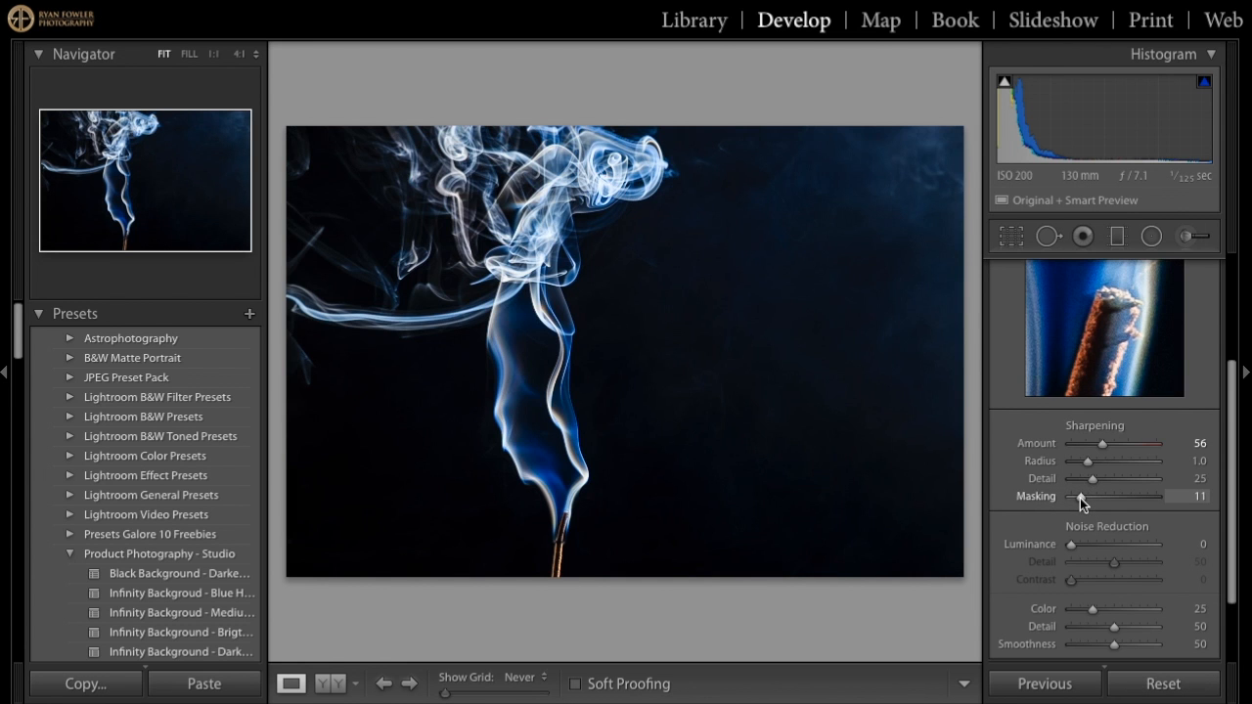
# Set Luminance noise reduction to 20 and inspect the effect in the detail preview, zooming it out to the whole smoke plume.
pyautogui.moveTo(1074, 545); pyautogui.dragTo(1091, 545)
pyautogui.moveTo(1140, 323); pyautogui.dragTo(1132, 360)
pyautogui.click(1087, 333)
pyautogui.scroll(1, 1091, 423)
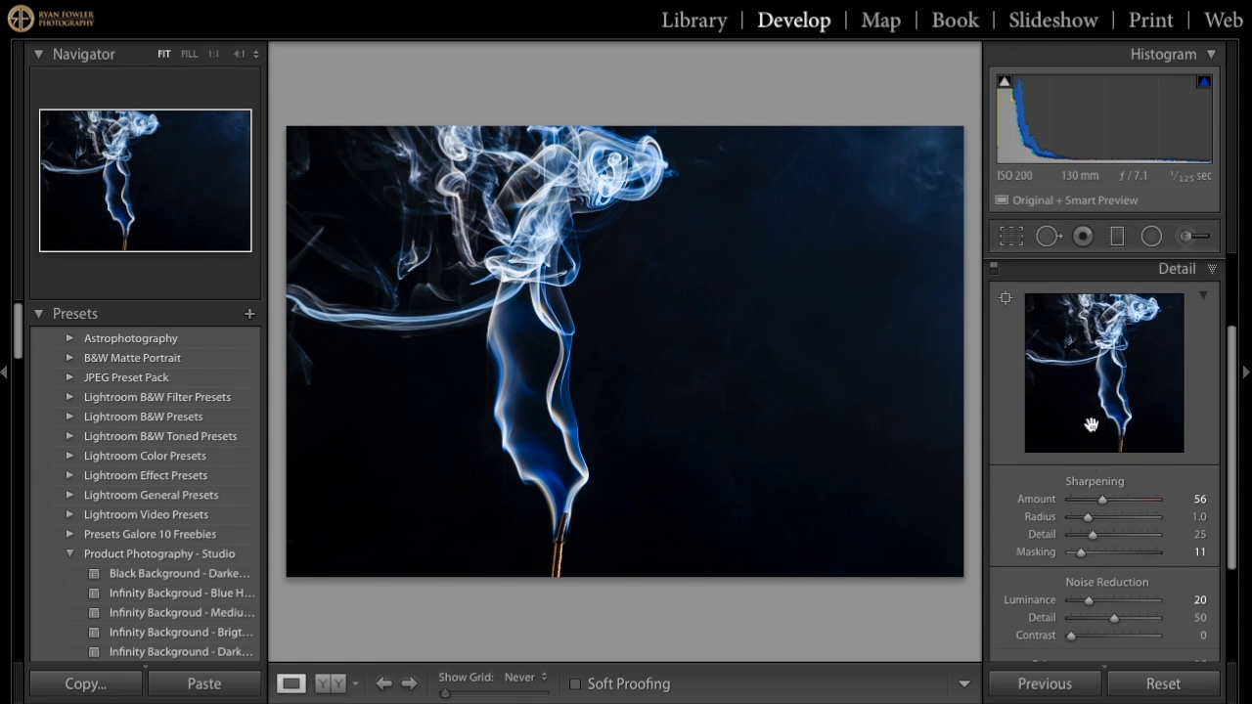
# Turn on Remove Chromatic Aberration in the lens corrections.
pyautogui.scroll(-3, 1091, 423)
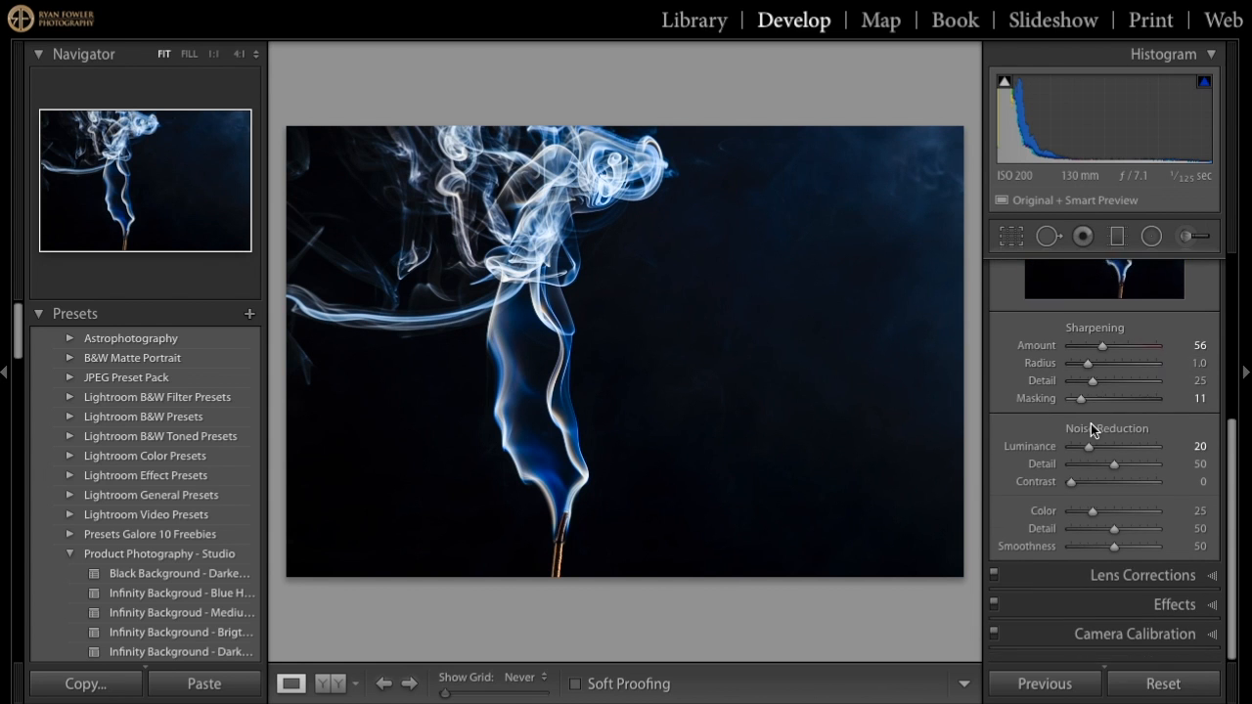
pyautogui.click(1105, 580)
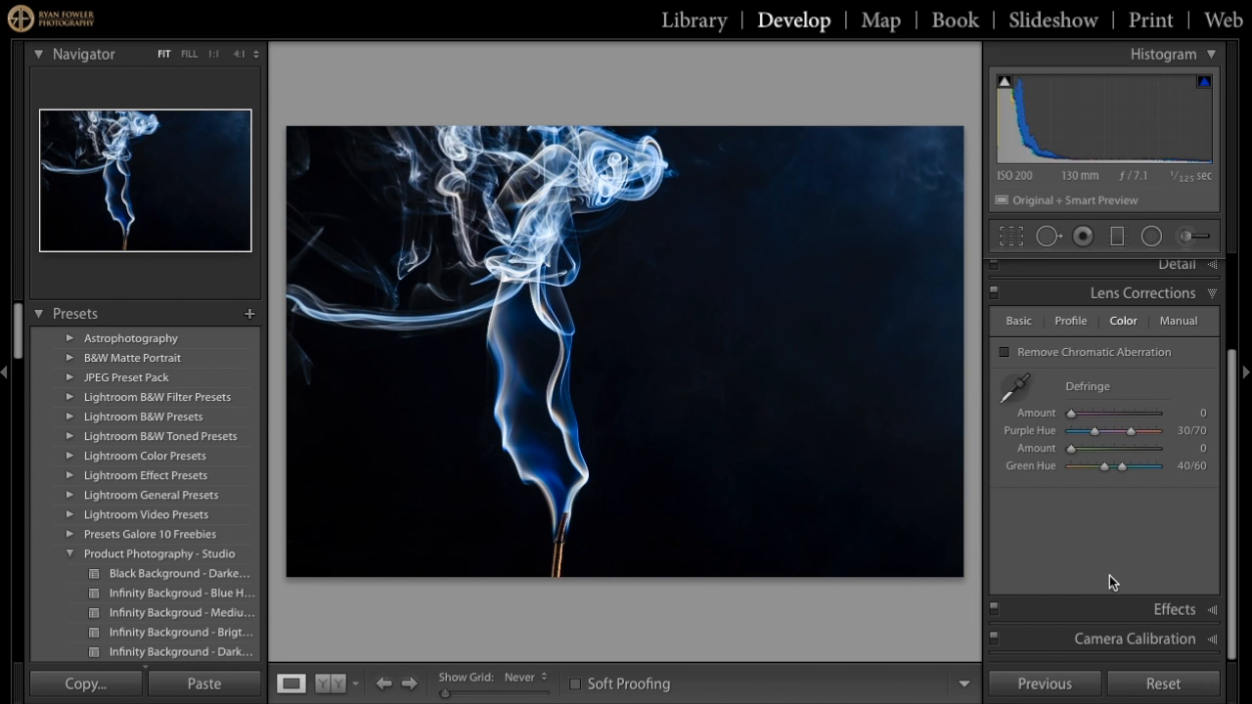
pyautogui.click(1094, 353)
# Enable lens profile corrections with the Canon make and reduce the profile's Distortion amount to 0.
pyautogui.click(1071, 321)
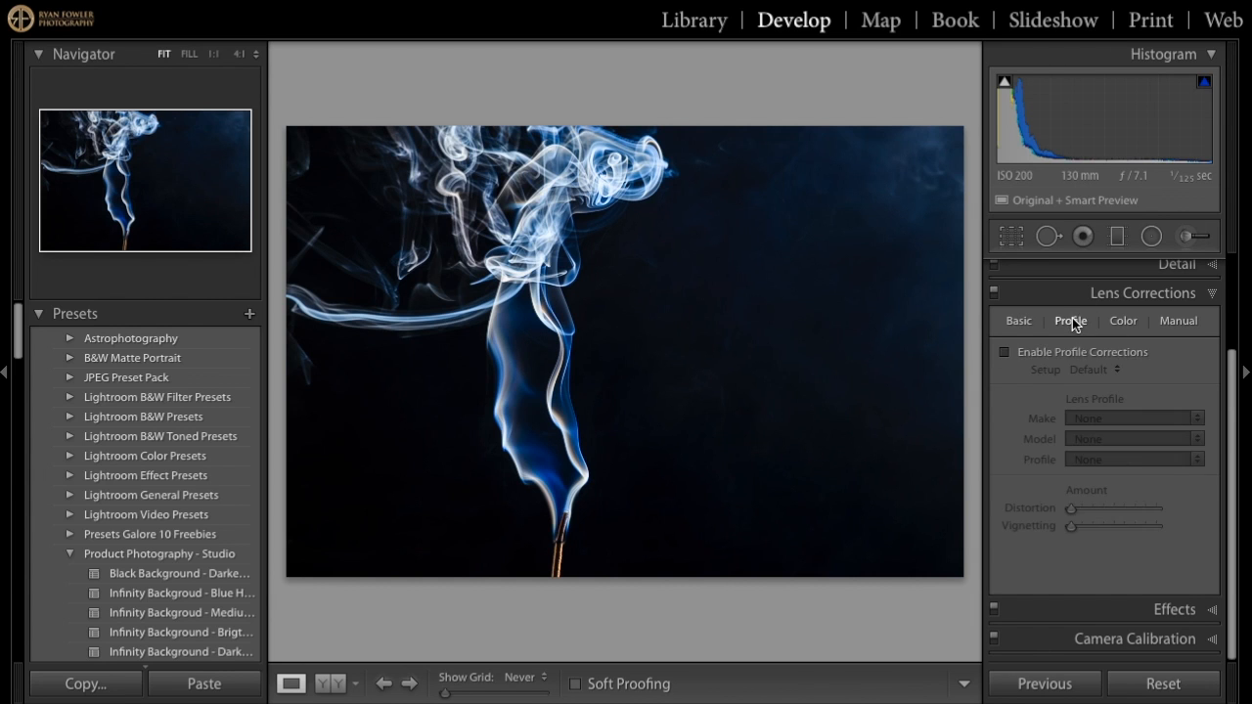
pyautogui.click(1027, 352)
pyautogui.click(1090, 418)
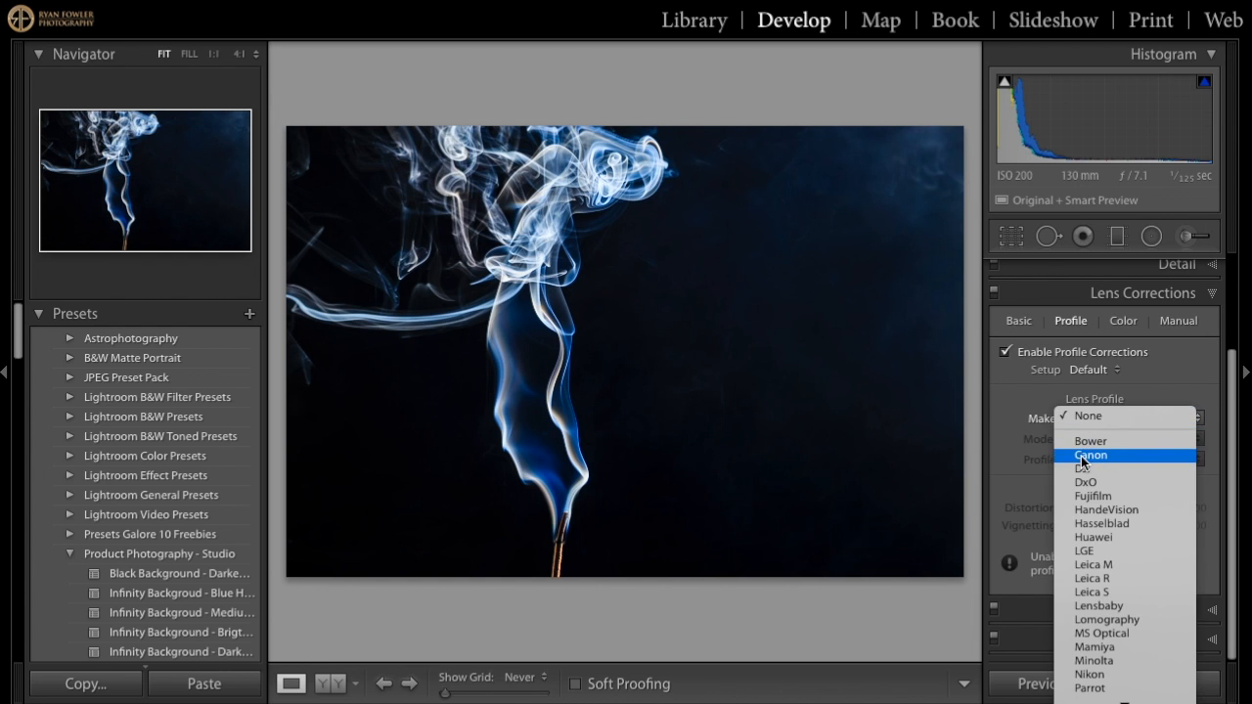
pyautogui.click(1081, 456)
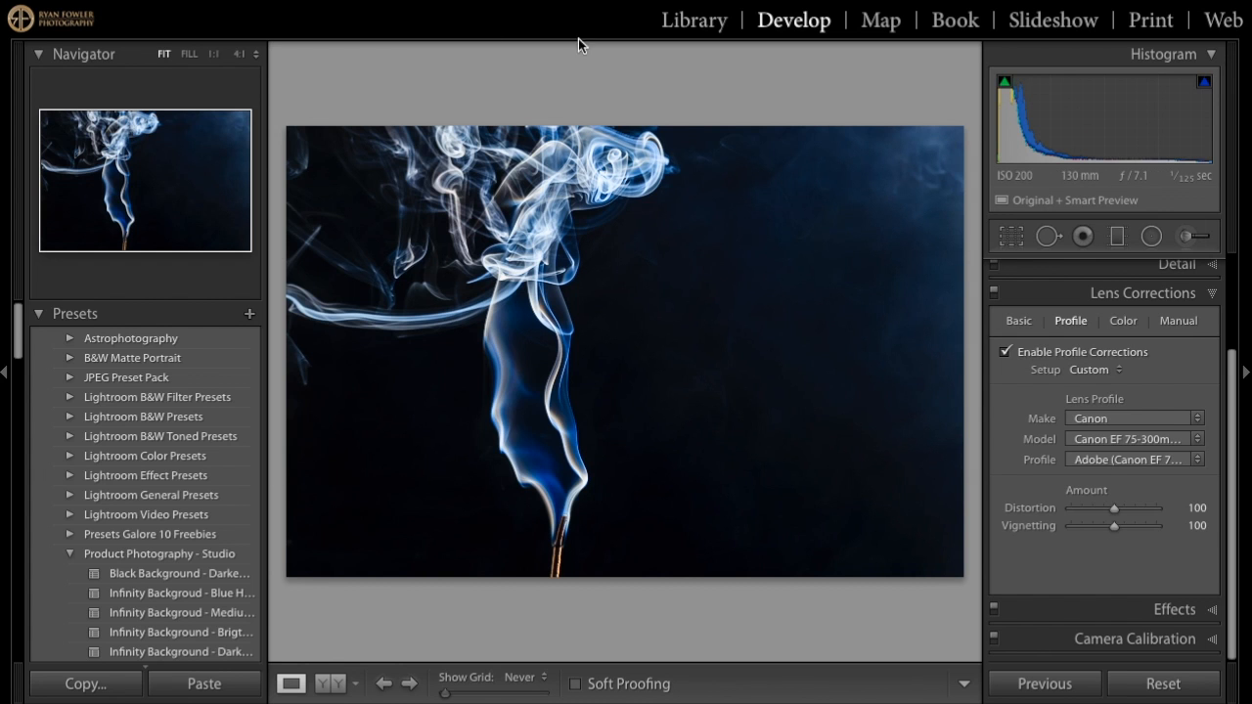
pyautogui.moveTo(1117, 509); pyautogui.dragTo(1034, 510)
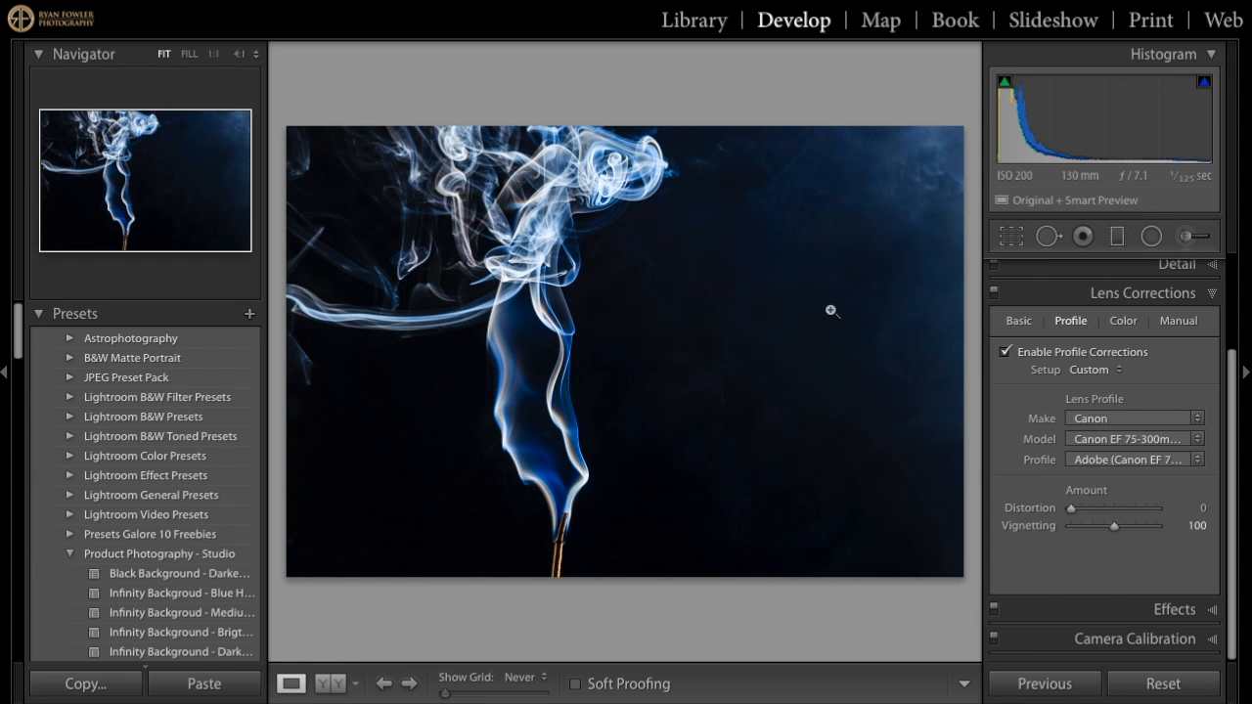
# Switch the profile corrections off and on repeatedly to compare their effect, leaving them enabled.
pyautogui.click(1064, 357)
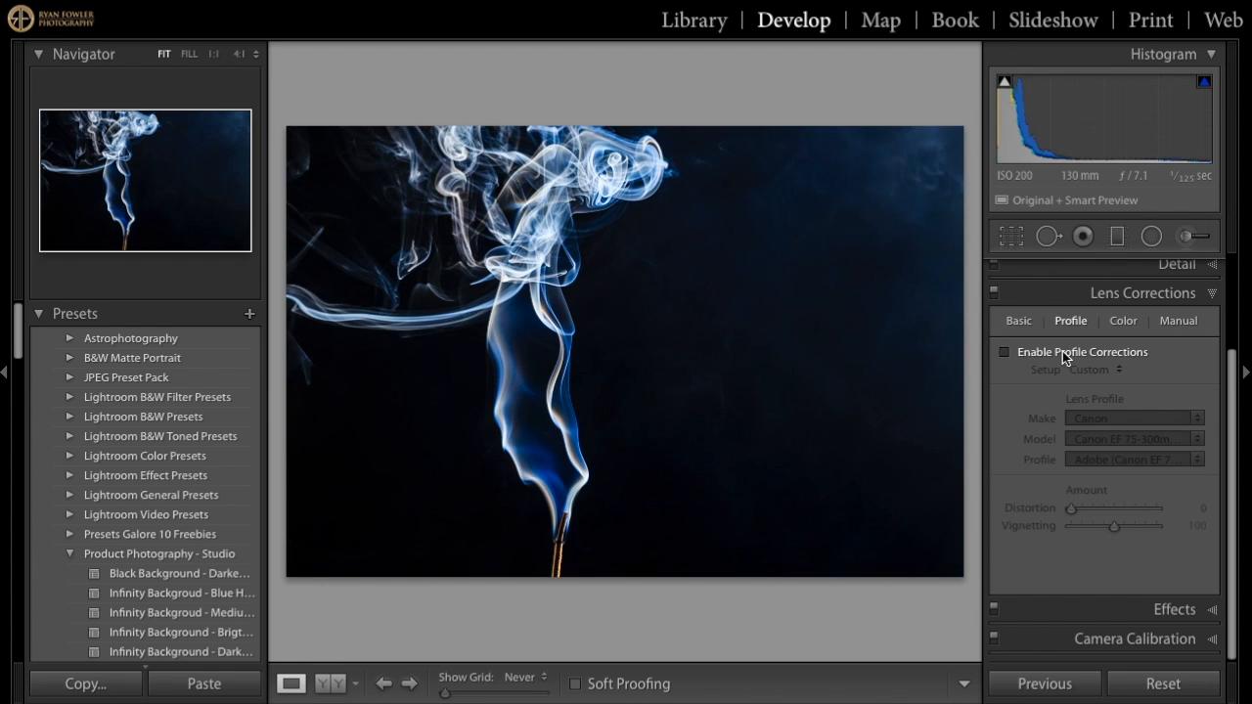
pyautogui.click(1064, 357)
pyautogui.click(1064, 357)
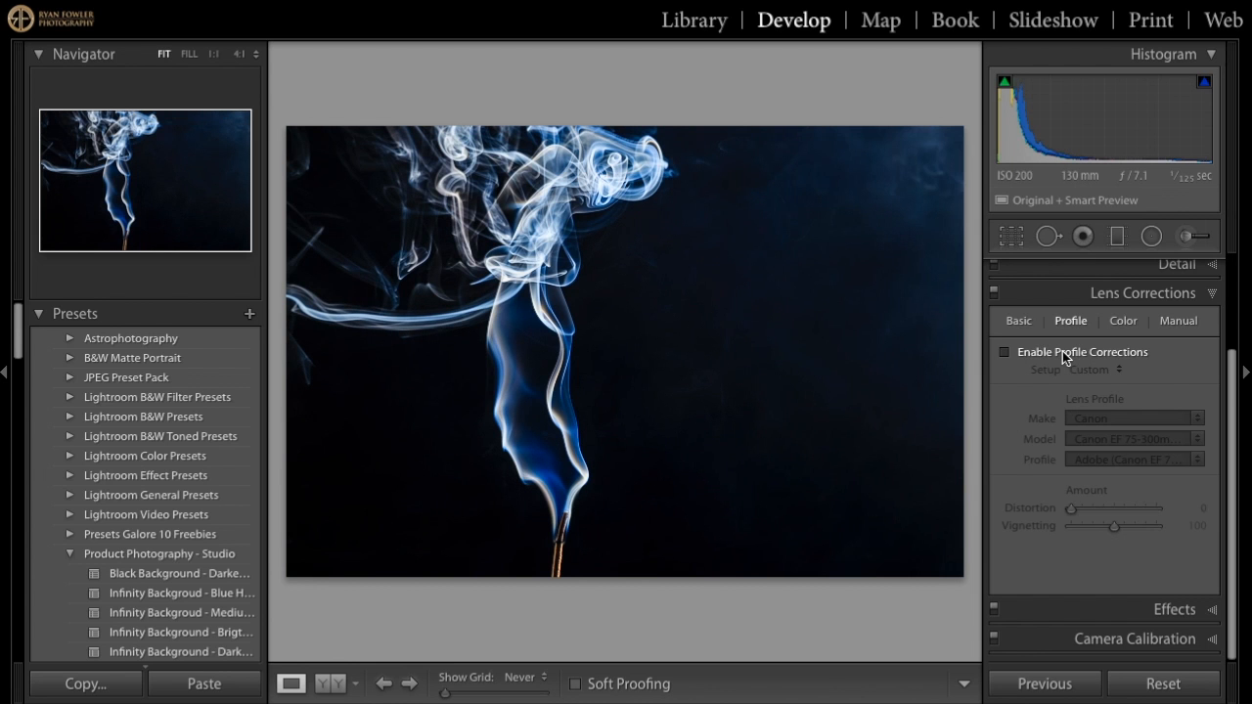
pyautogui.click(1064, 355)
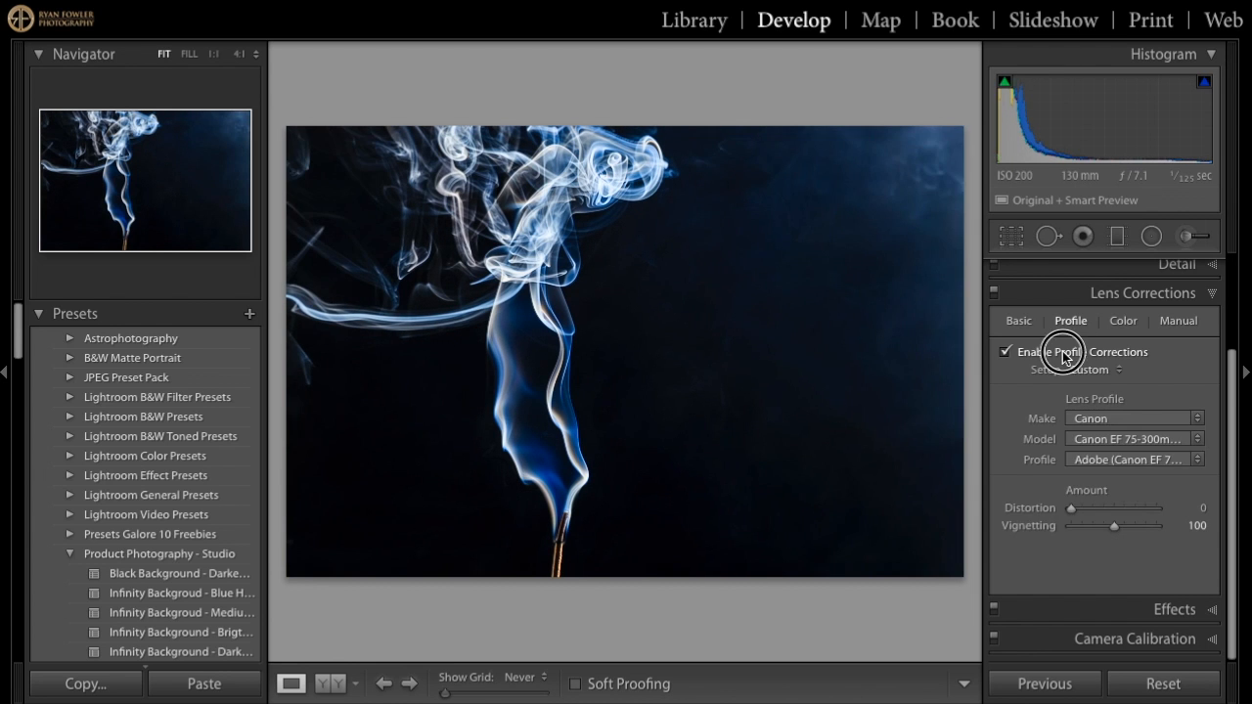
pyautogui.click(1064, 355)
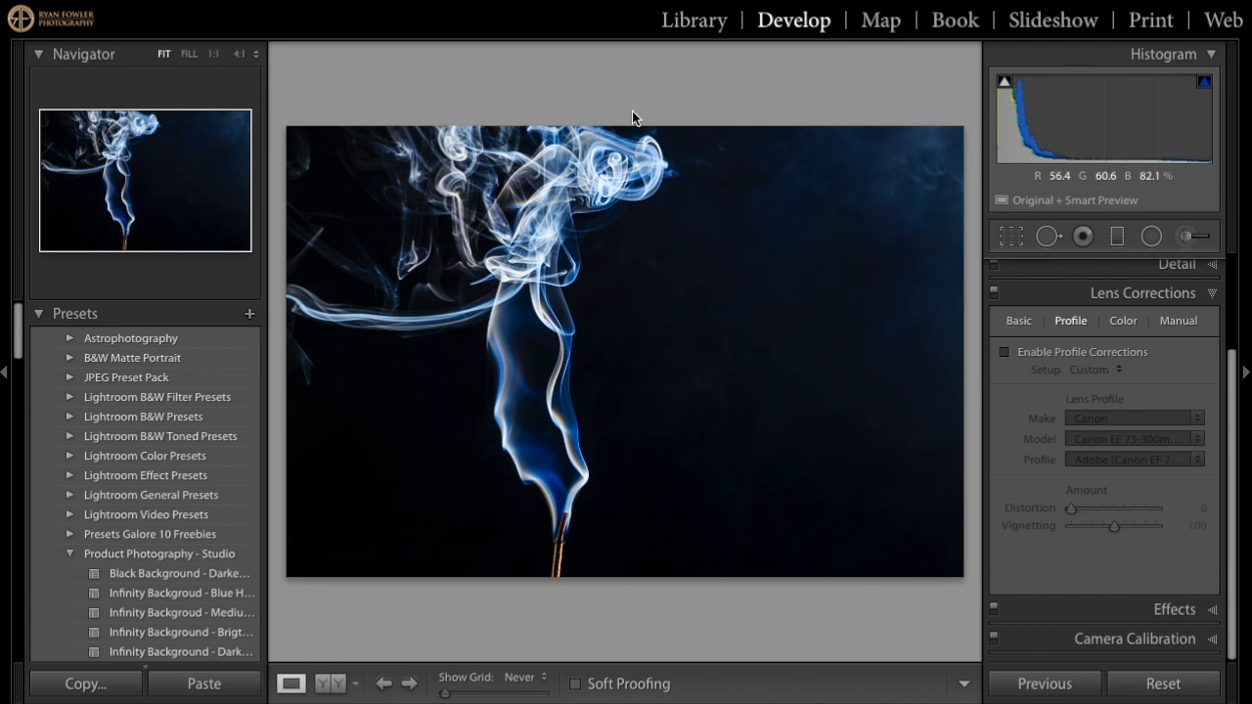
pyautogui.click(1058, 358)
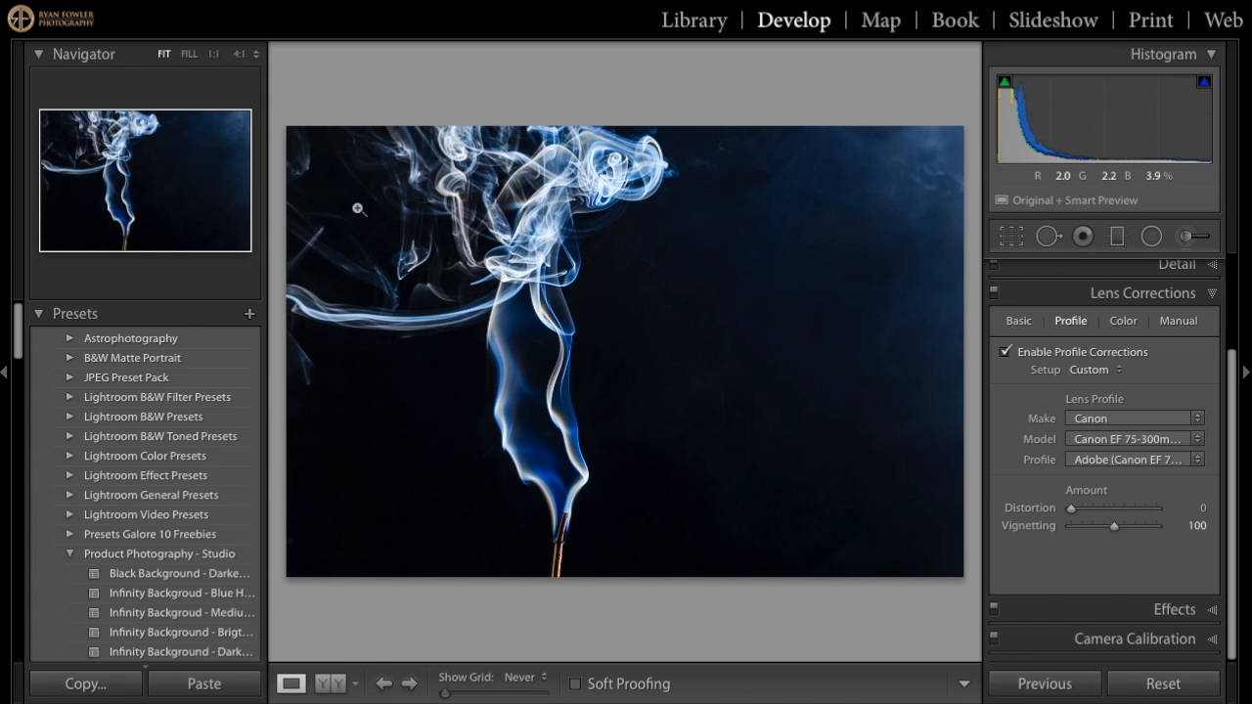
# Turn off the lens profile corrections for the smoke photo.
pyautogui.click(1043, 360)
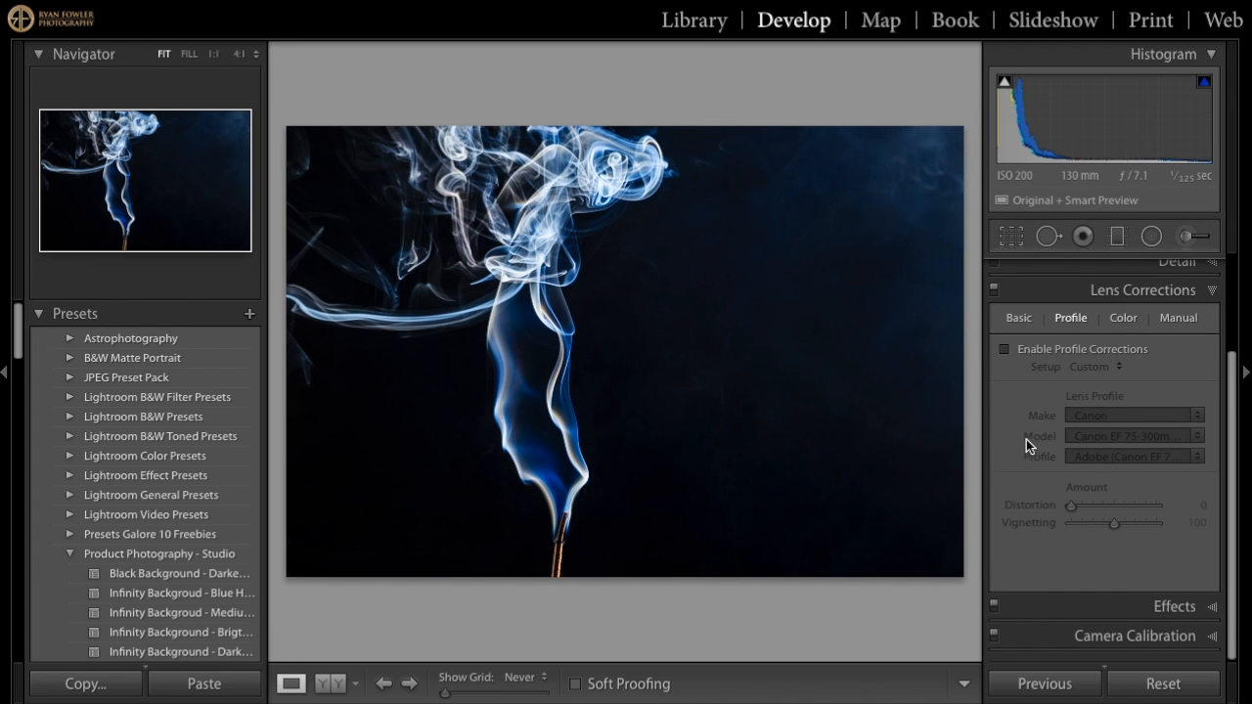
# Try the Dehaze effect at 100 and at +8, resetting its amount to the default after each trial.
pyautogui.click(1063, 598)
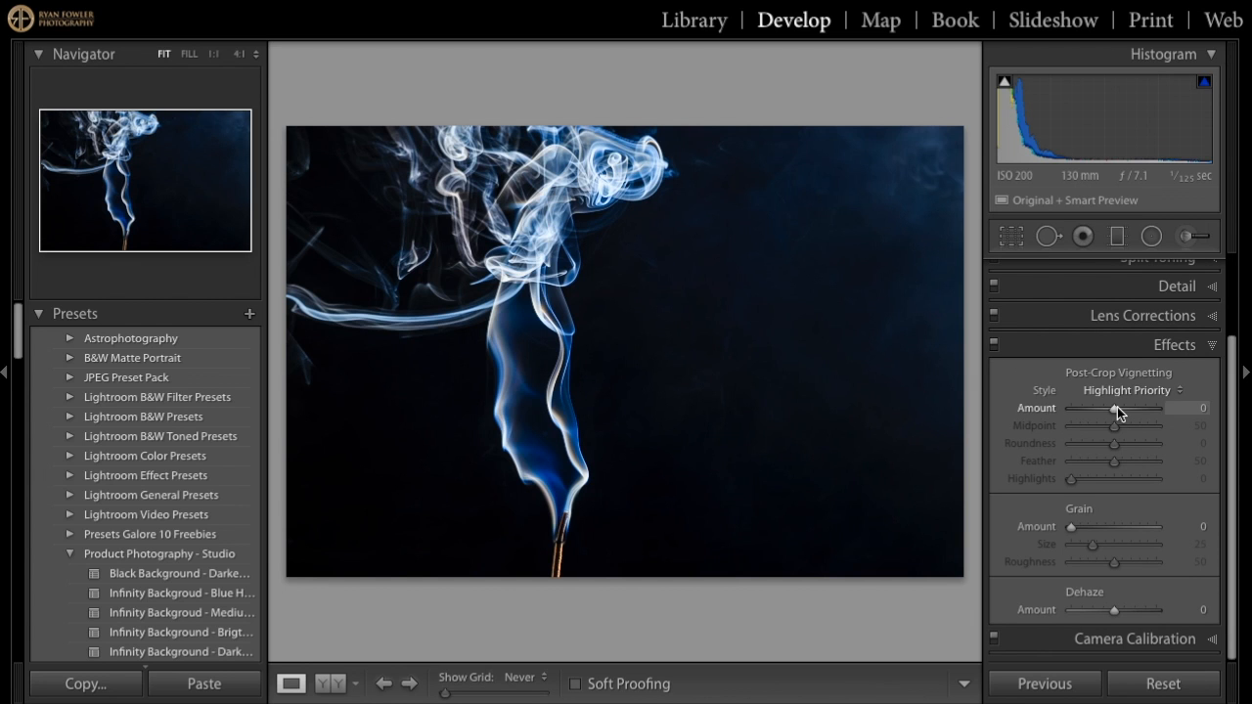
pyautogui.moveTo(1114, 610); pyautogui.dragTo(1194, 619)
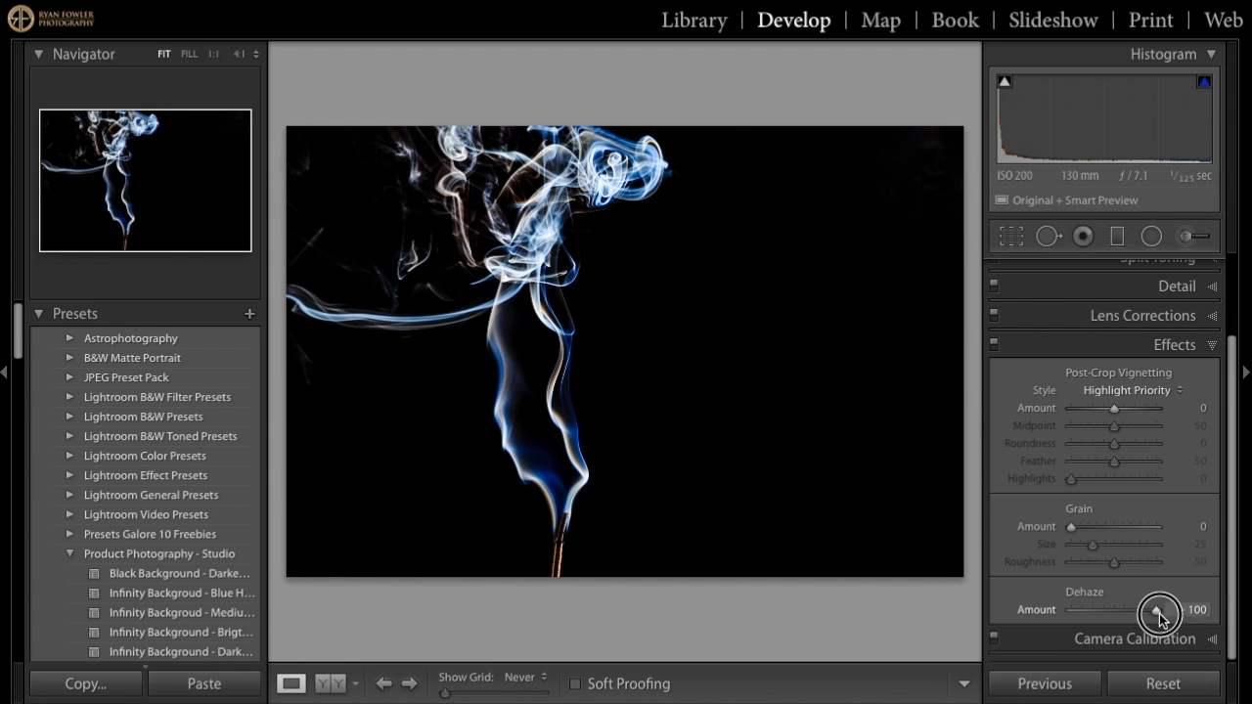
pyautogui.doubleClick(1157, 611)
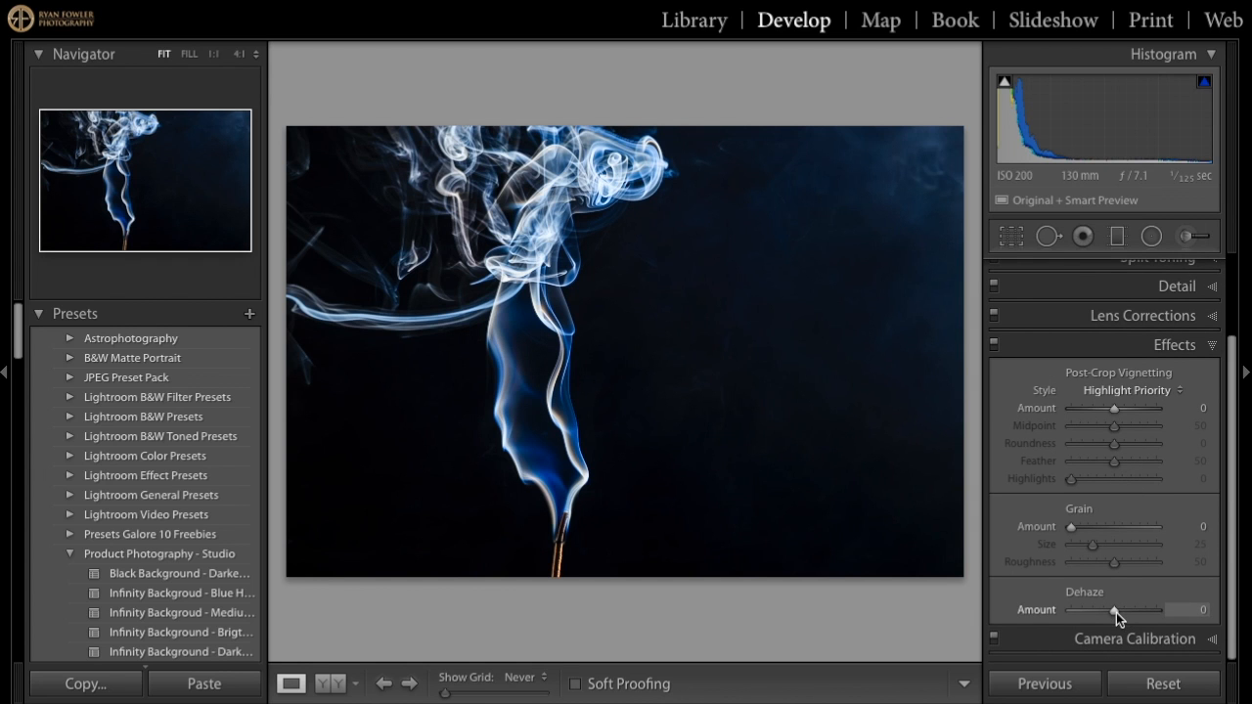
pyautogui.moveTo(1116, 613); pyautogui.dragTo(1118, 613)
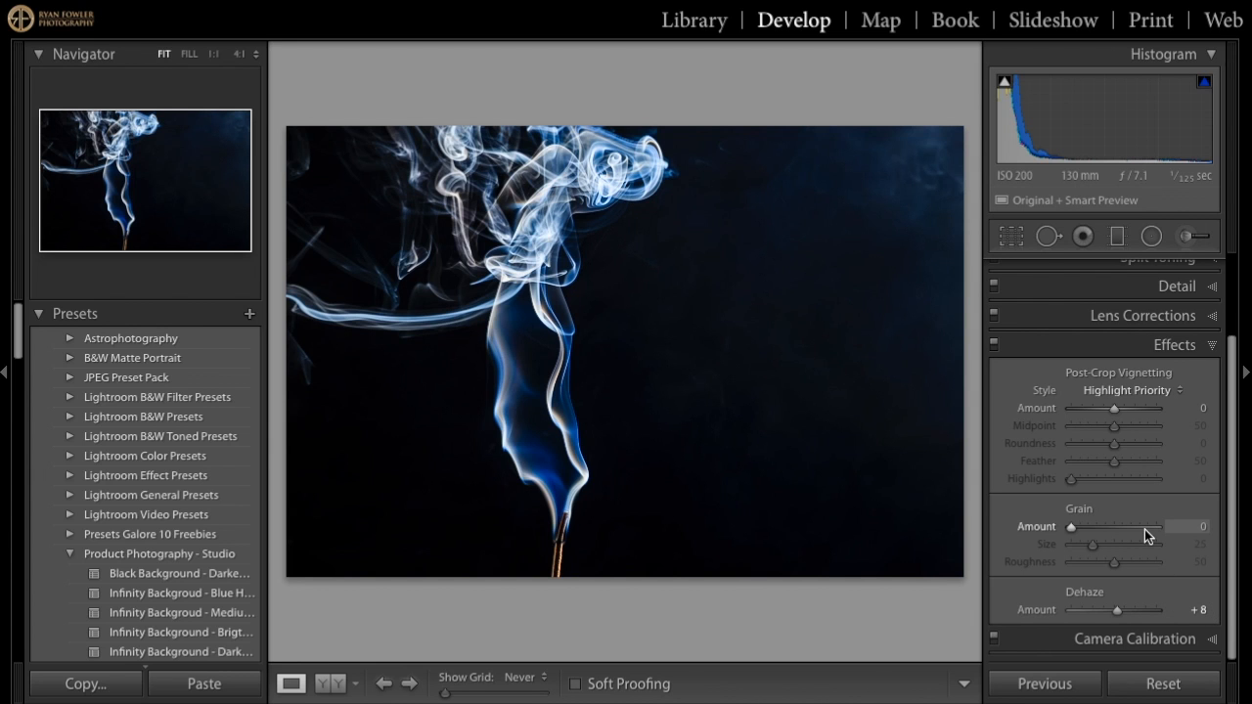
pyautogui.doubleClick(1116, 610)
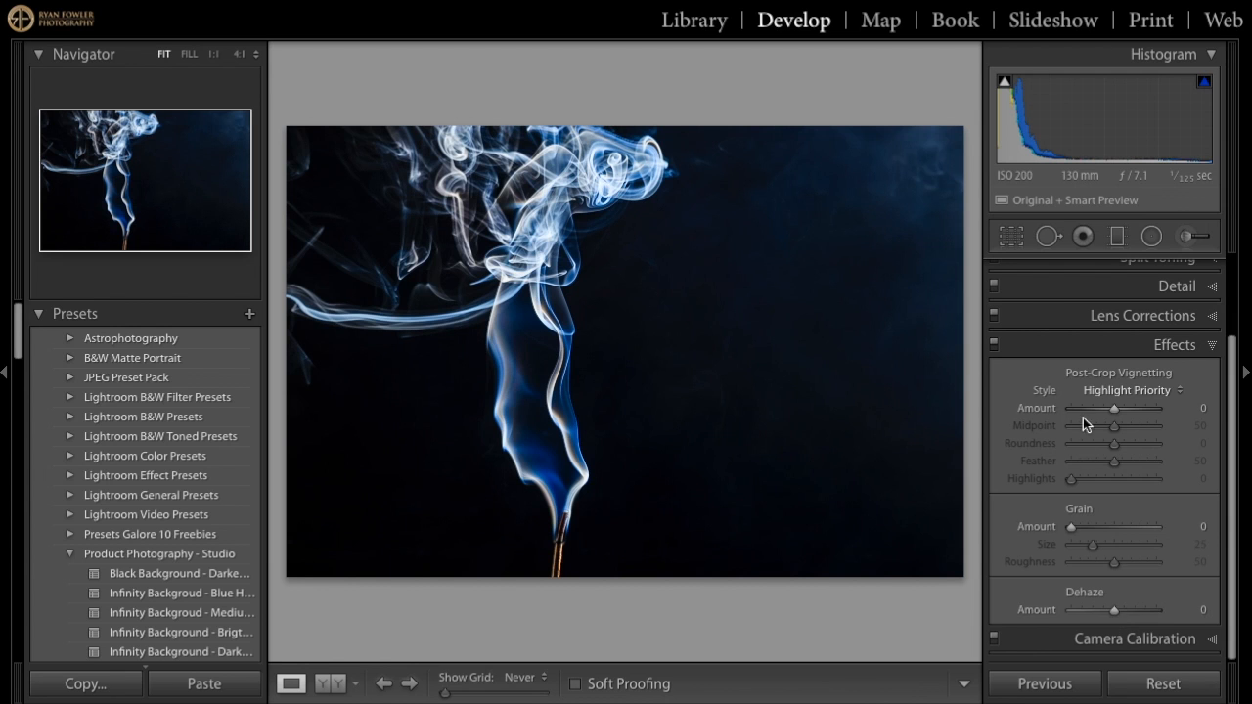
# Reopen the Basic adjustments and compare the edited photo with its unedited Before version, returning to the edited view.
pyautogui.scroll(5, 1083, 447)
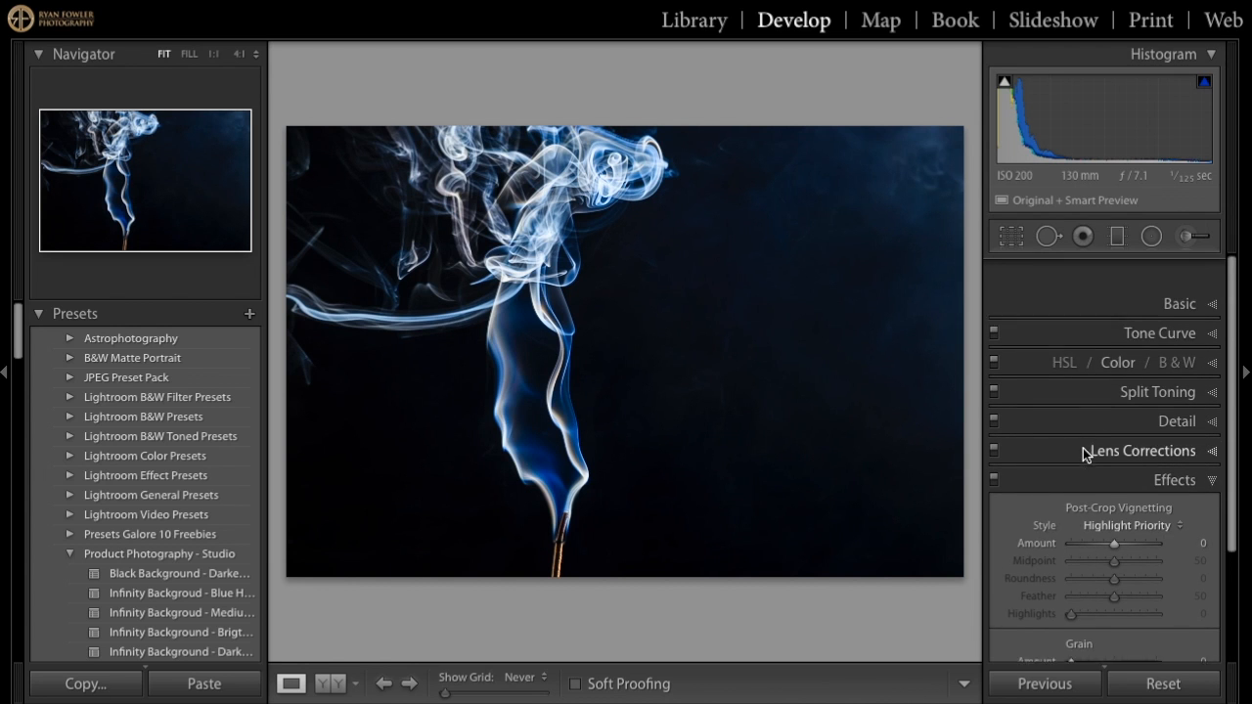
pyautogui.click(1145, 267)
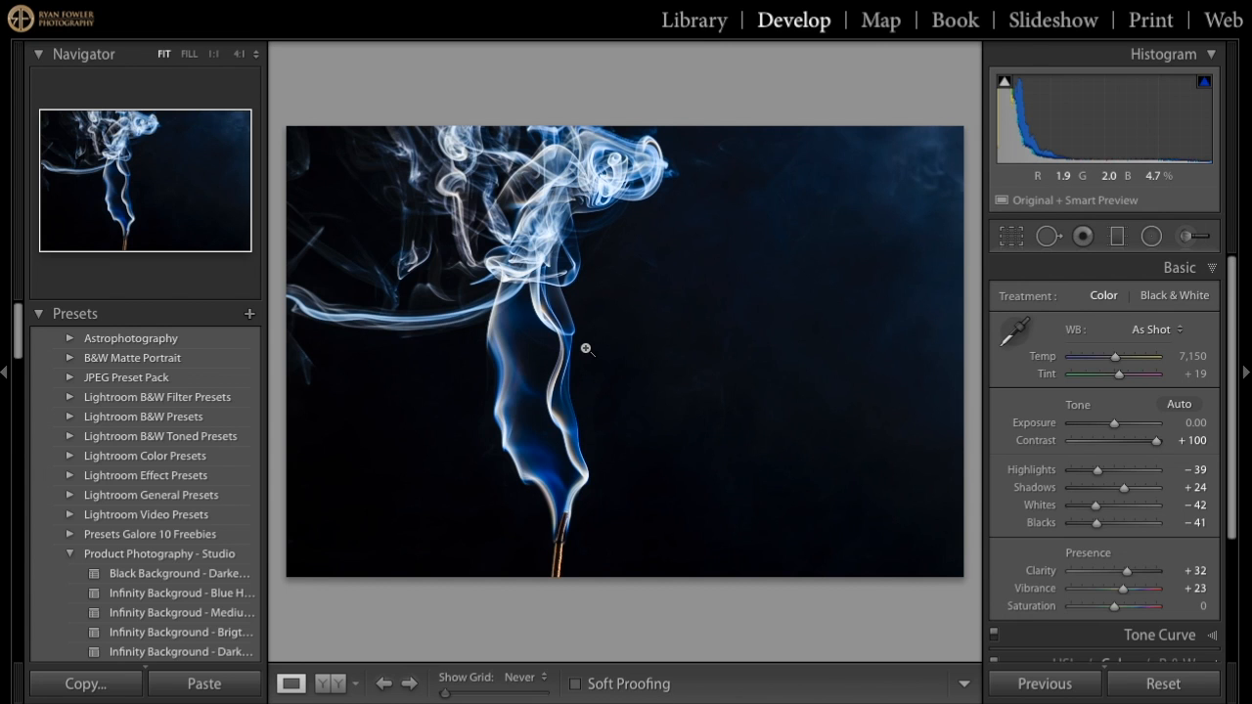
pyautogui.press('\\')
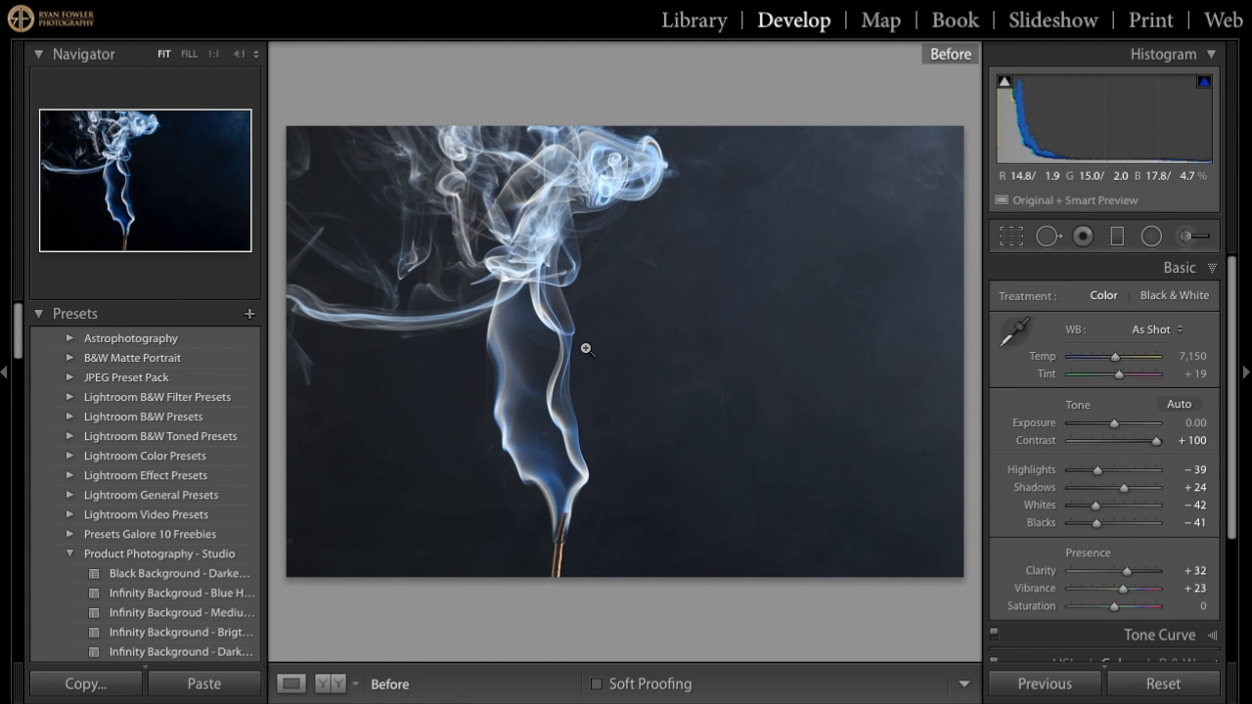
pyautogui.press('\\')
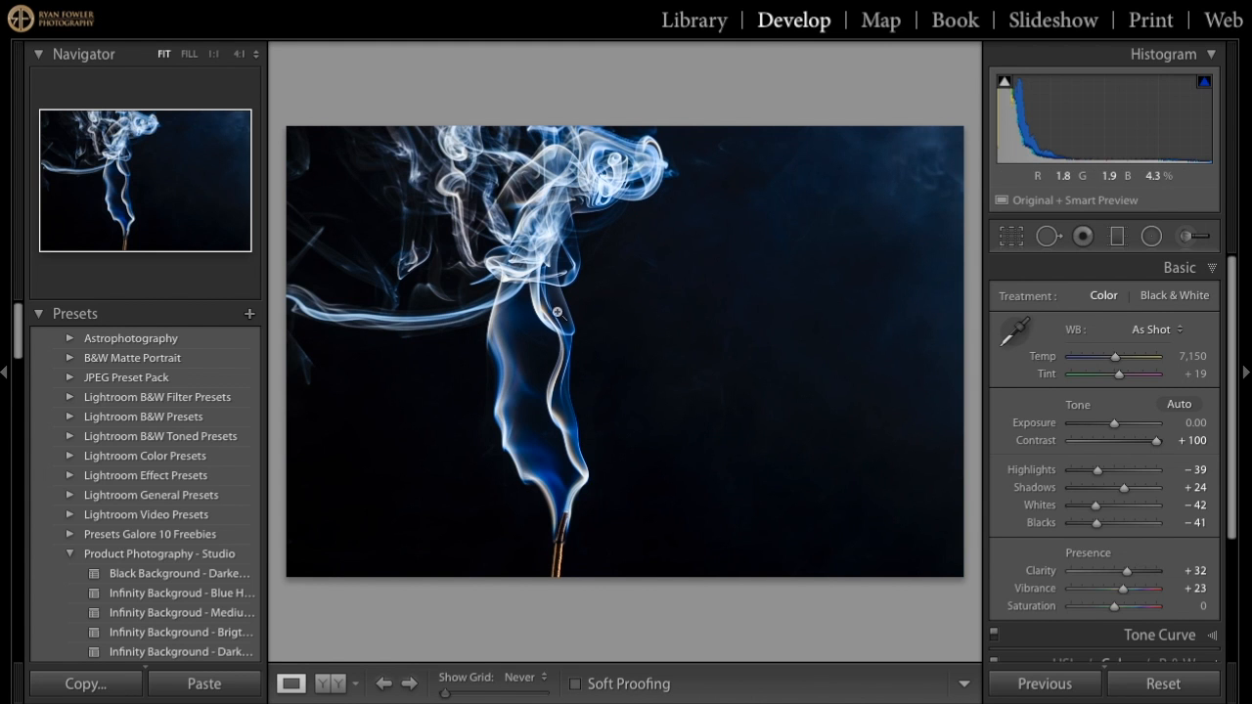